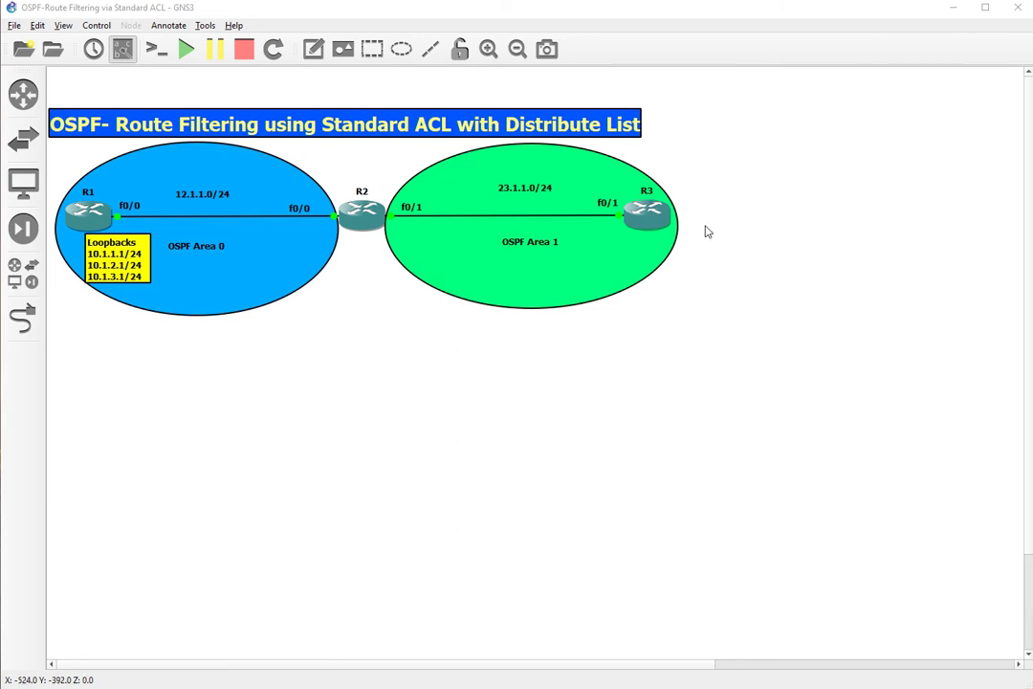
- Show R1's OSPF config: process 1, router-id 1.1.1.1, network 0.0.0.0 255.255.255.255 area 0
{"action": "key", "text": "alt+Tab"}
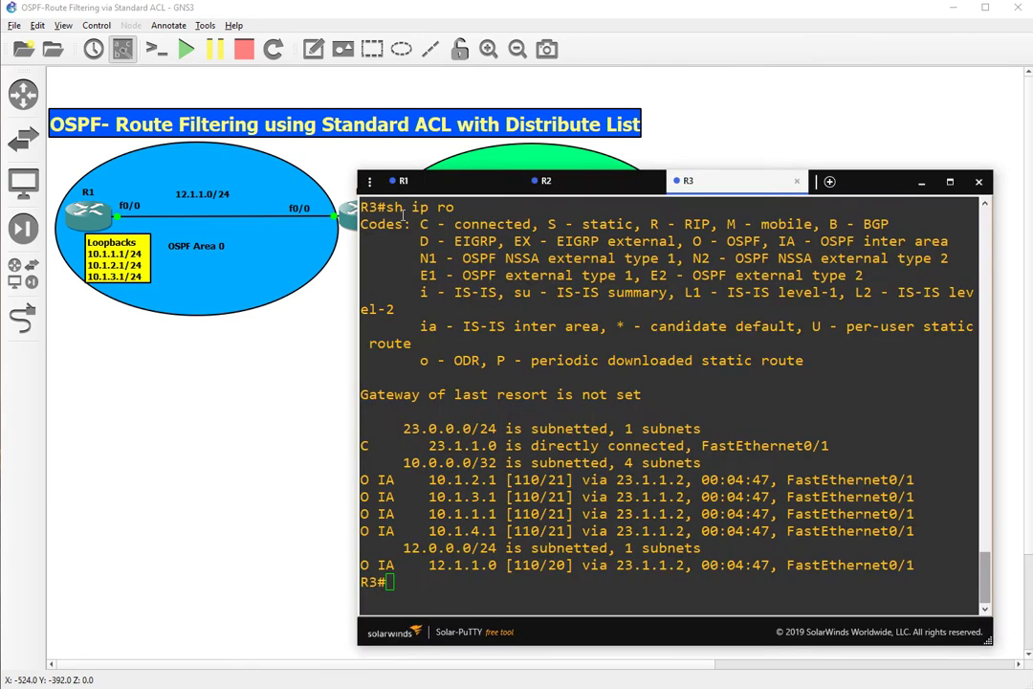
{"action": "left_click", "coordinate": [403, 180]}
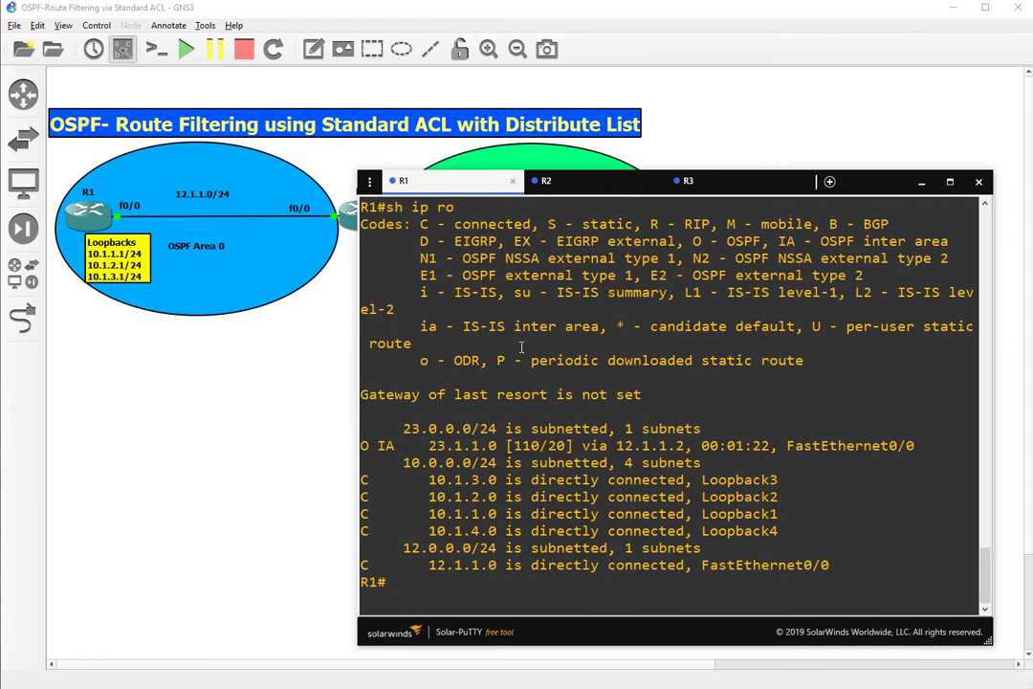
{"action": "type", "text": "sh run | sec ospf"}
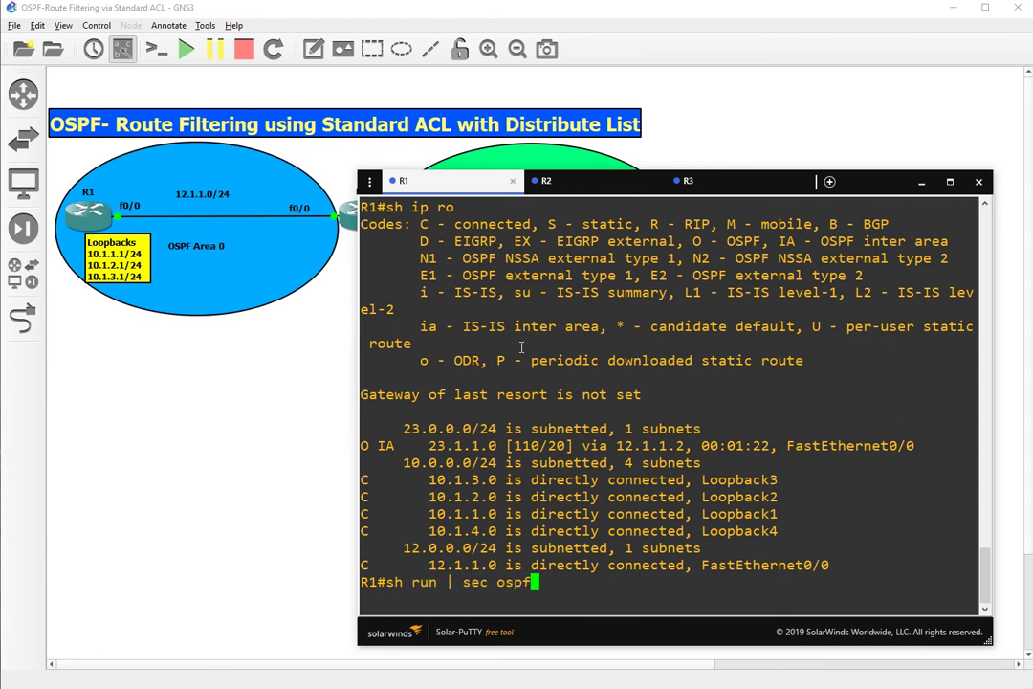
{"action": "key", "text": "Return"}
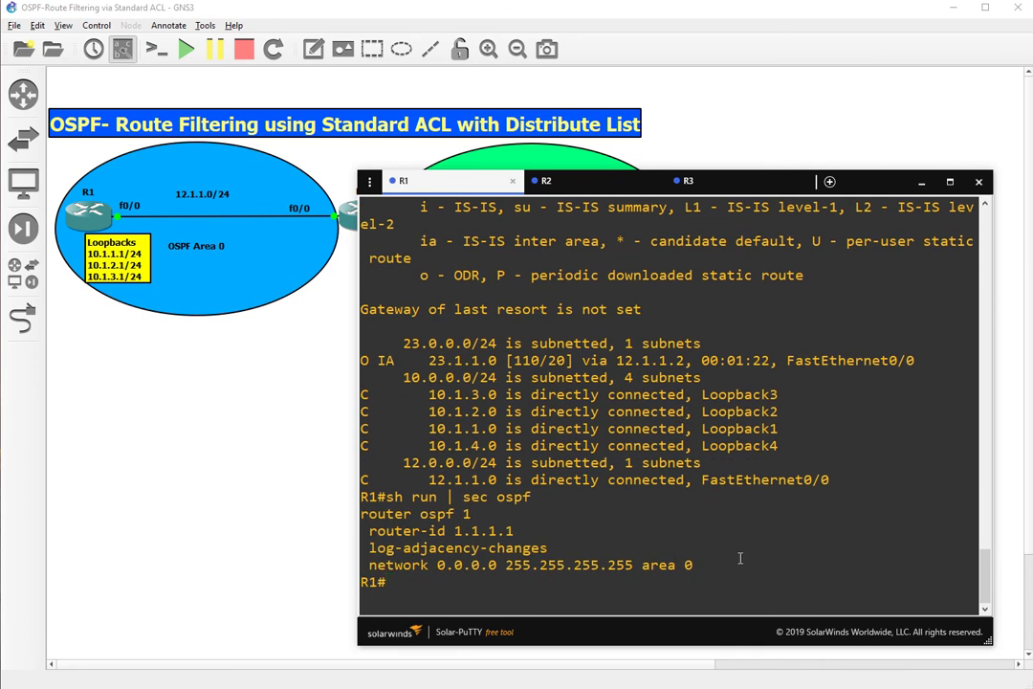
{"action": "left_click_drag", "start_coordinate": [714, 564], "coordinate": [531, 496]}
{"action": "left_click_drag", "start_coordinate": [842, 479], "coordinate": [360, 342]}
- Show R2's OSPF process 2: router-id 2.2.2.2, 12.1.1.0 in area 0, 23.1.1.0 in area 1
{"action": "left_click", "coordinate": [571, 194]}
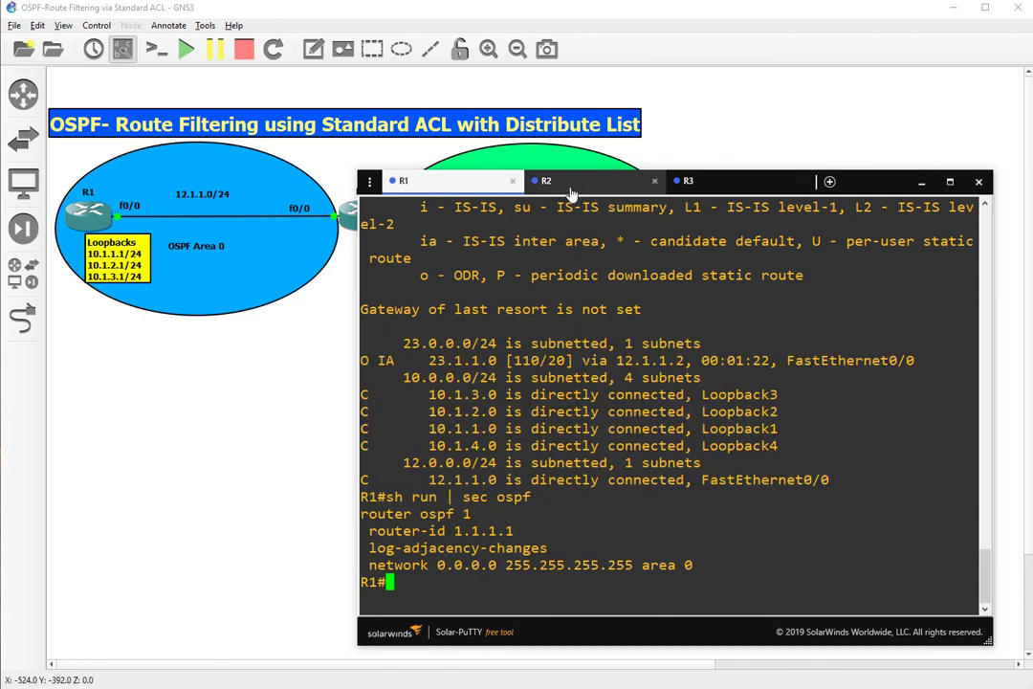
{"action": "left_click", "coordinate": [570, 187]}
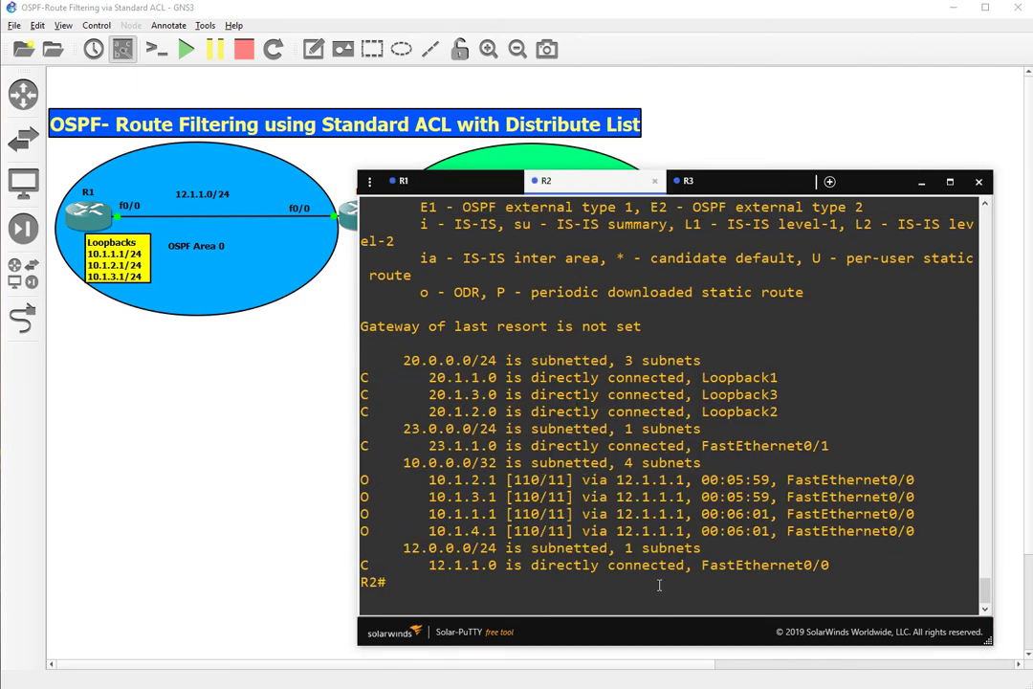
{"action": "type", "text": "sh run | sec ospf"}
{"action": "key", "text": "Return"}
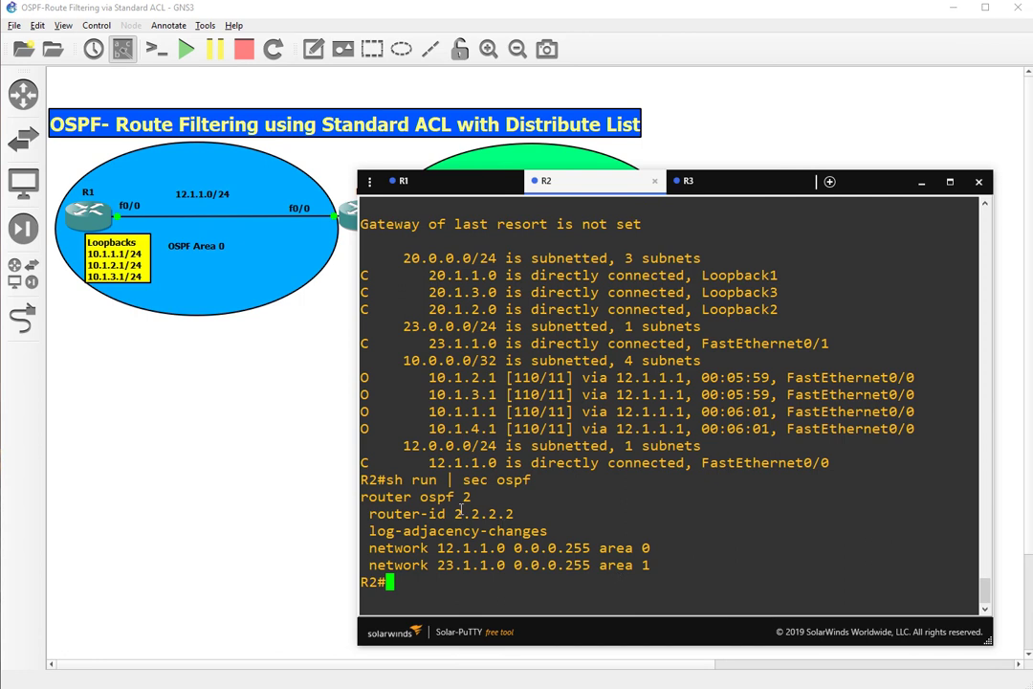
{"action": "left_click_drag", "start_coordinate": [661, 567], "coordinate": [326, 484]}
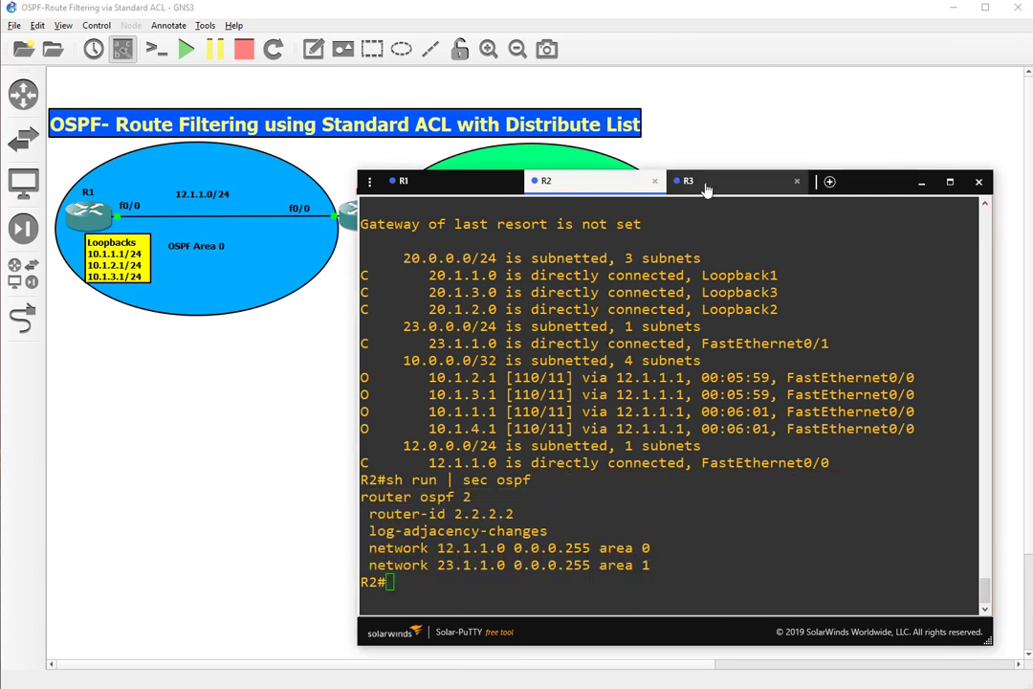
- Show R3's OSPF process 3 (router-id 3.3.3.3, area 1), then shift the console to reveal R2 and R3
{"action": "left_click", "coordinate": [698, 181]}
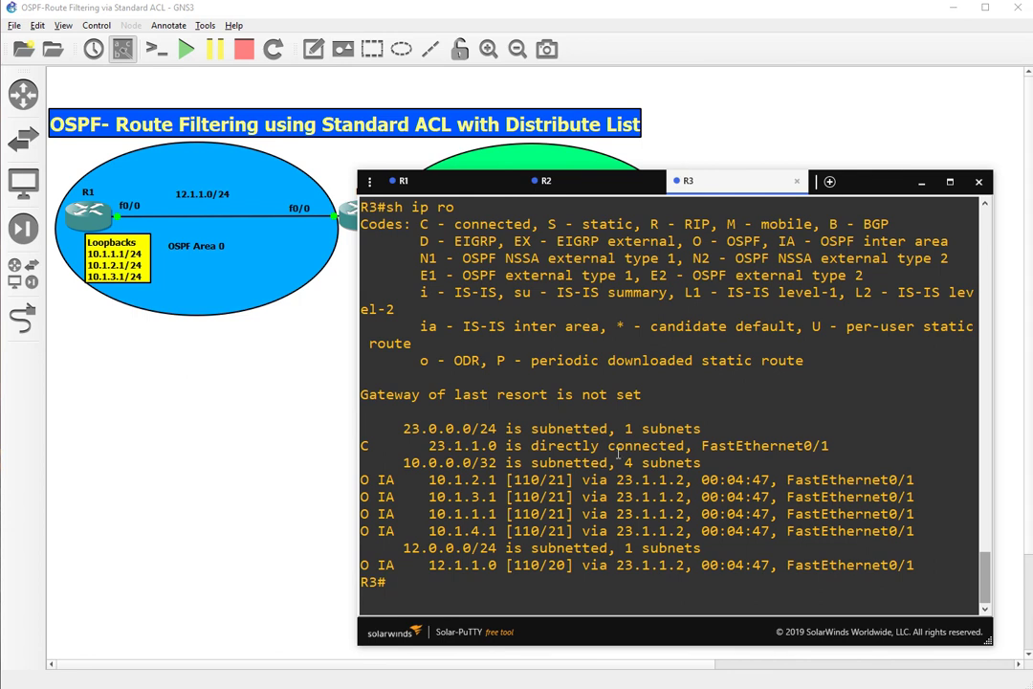
{"action": "type", "text": "sh run | sec ospf"}
{"action": "key", "text": "Return"}
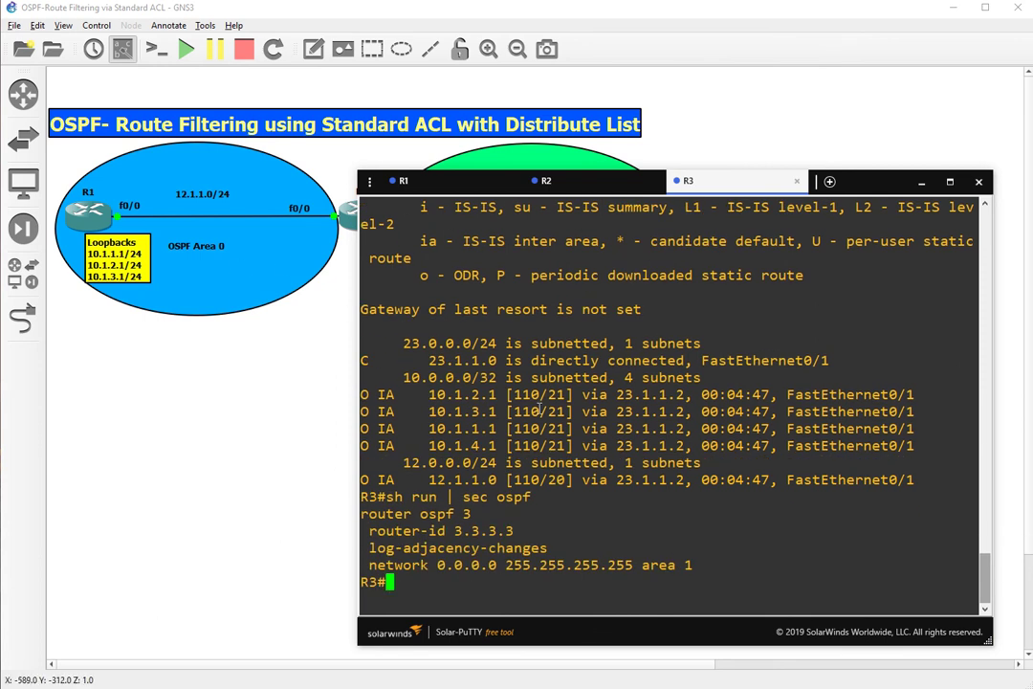
{"action": "left_click_drag", "start_coordinate": [719, 570], "coordinate": [531, 496]}
{"action": "left_click", "coordinate": [560, 564]}
{"action": "left_click_drag", "start_coordinate": [603, 177], "coordinate": [625, 237]}
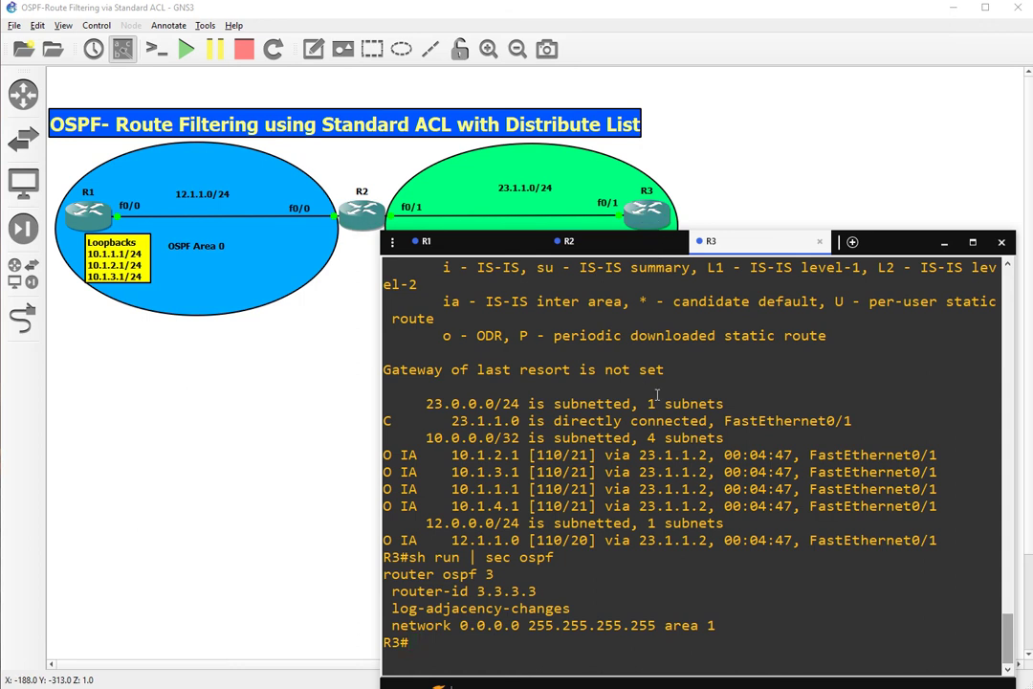
- On R3 in global config, add 'access-list 10 deny 10.1.1.0 0.0.0.255'
{"action": "type", "text": "conf t"}
{"action": "key", "text": "Return"}
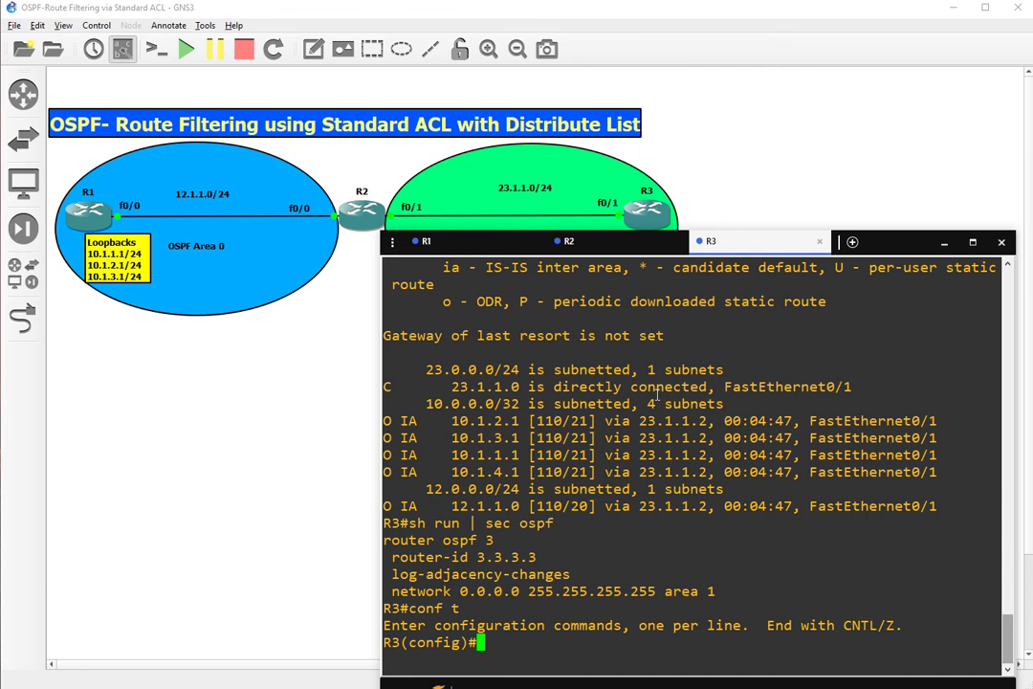
{"action": "type", "text": "acce"}
{"action": "key", "text": "Tab"}
{"action": "type", "text": "?"}
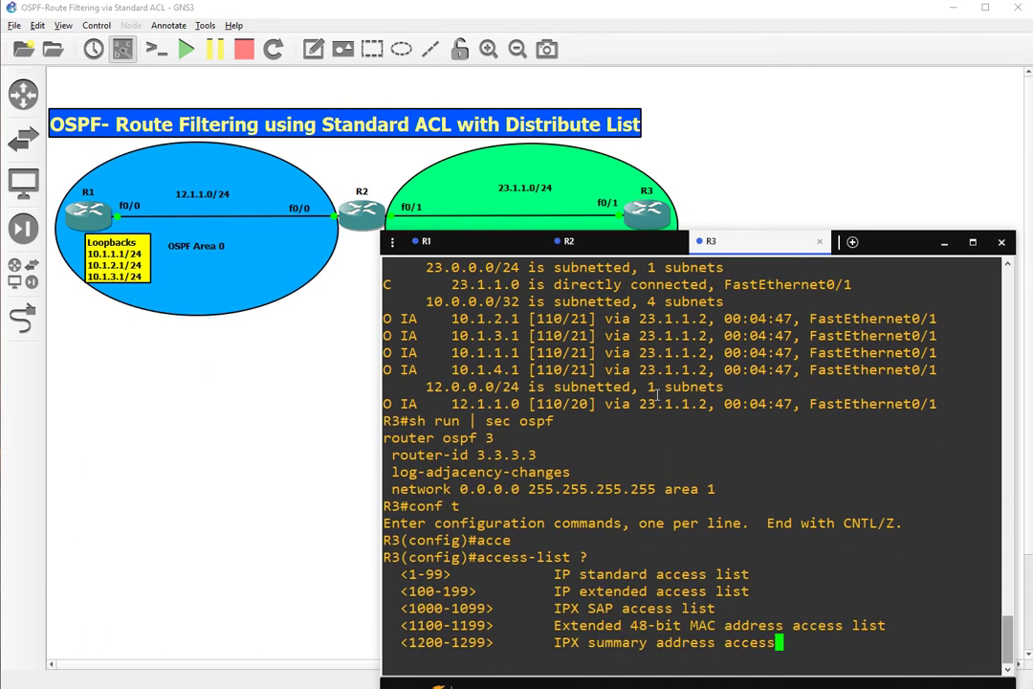
{"action": "key", "text": "BackSpace"}
{"action": "type", "text": "10 "}
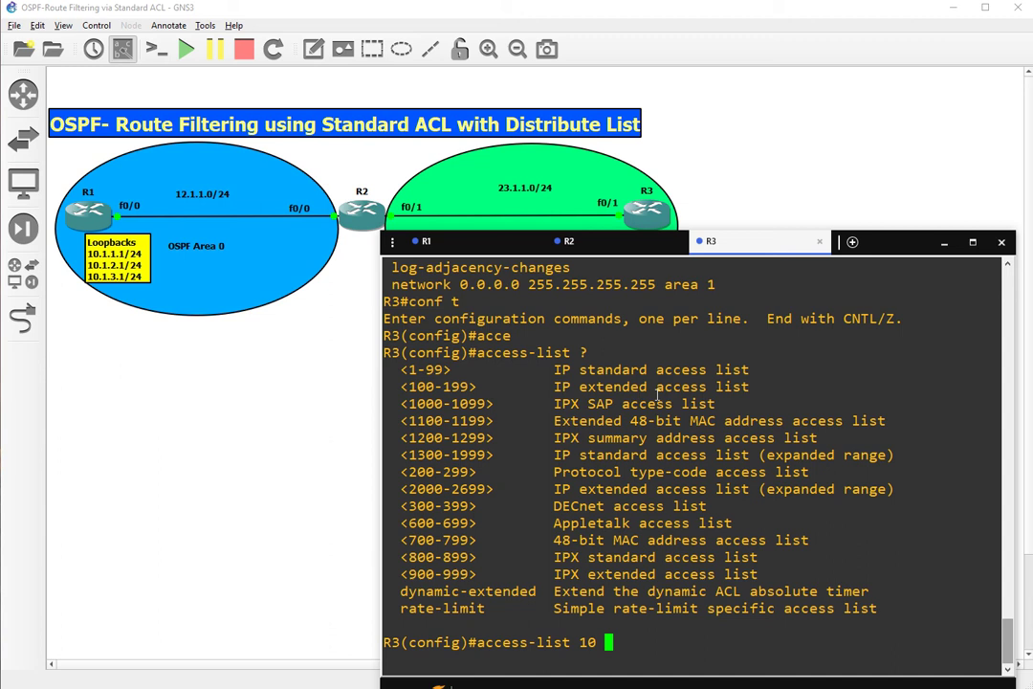
{"action": "type", "text": "?den"}
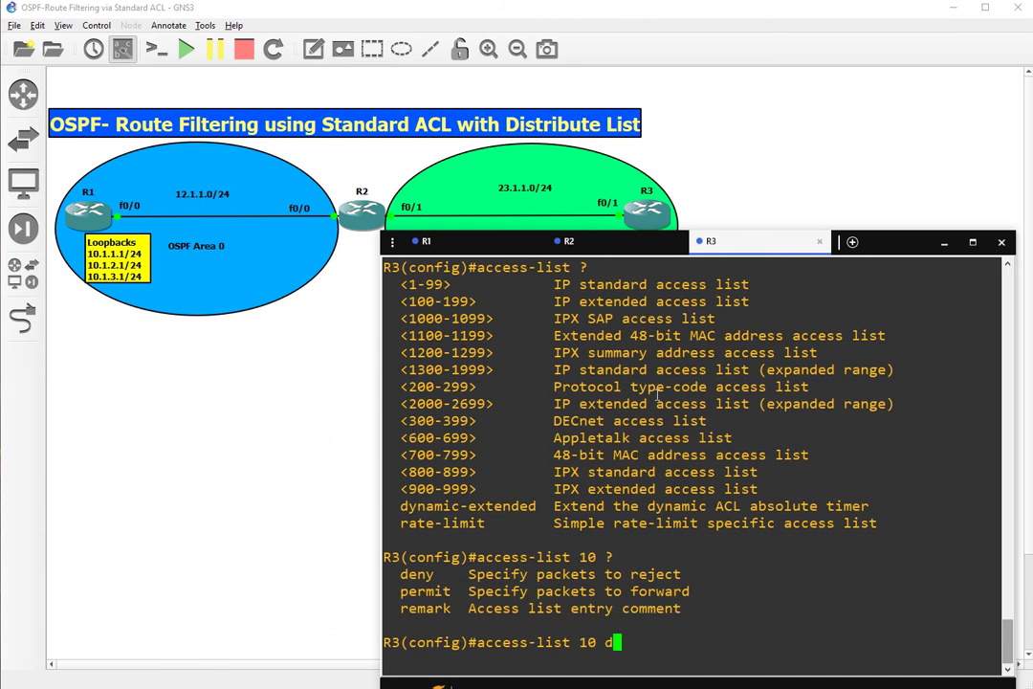
{"action": "key", "text": "Tab"}
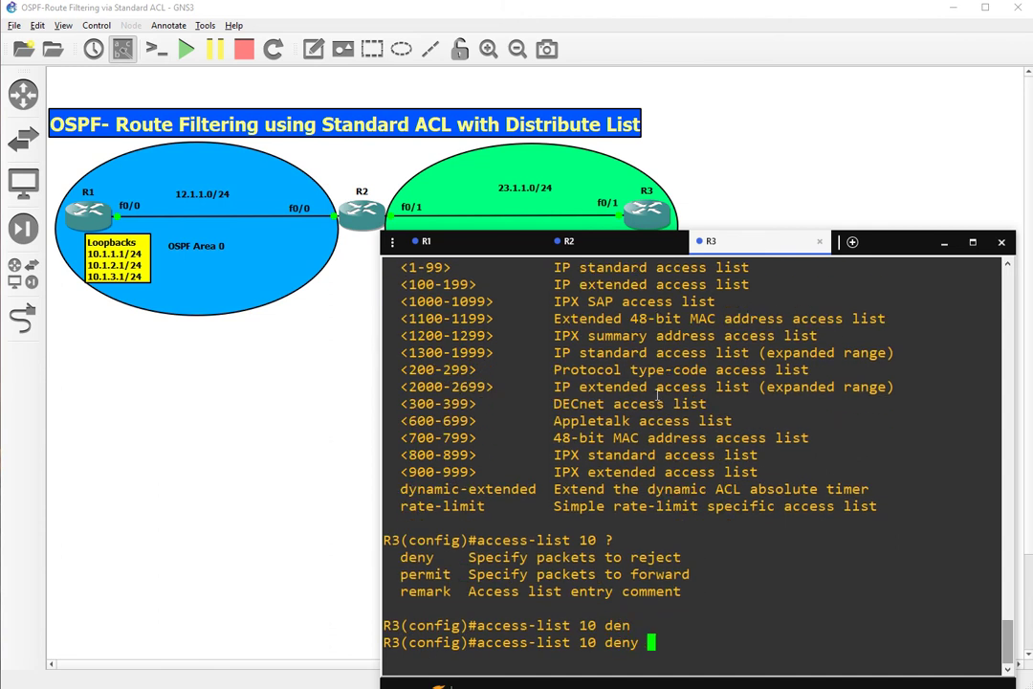
{"action": "type", "text": "?"}
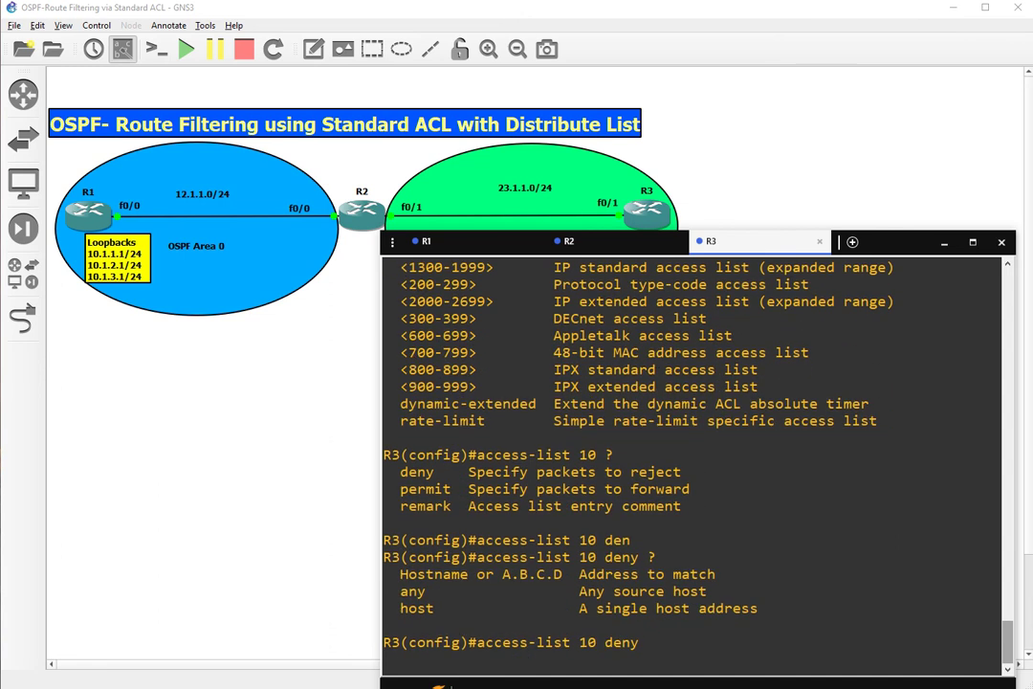
{"action": "type", "text": "10.1.1.0"}
{"action": "key", "text": "Left"}
{"action": "key", "text": "Left"}
{"action": "key", "text": "Left"}
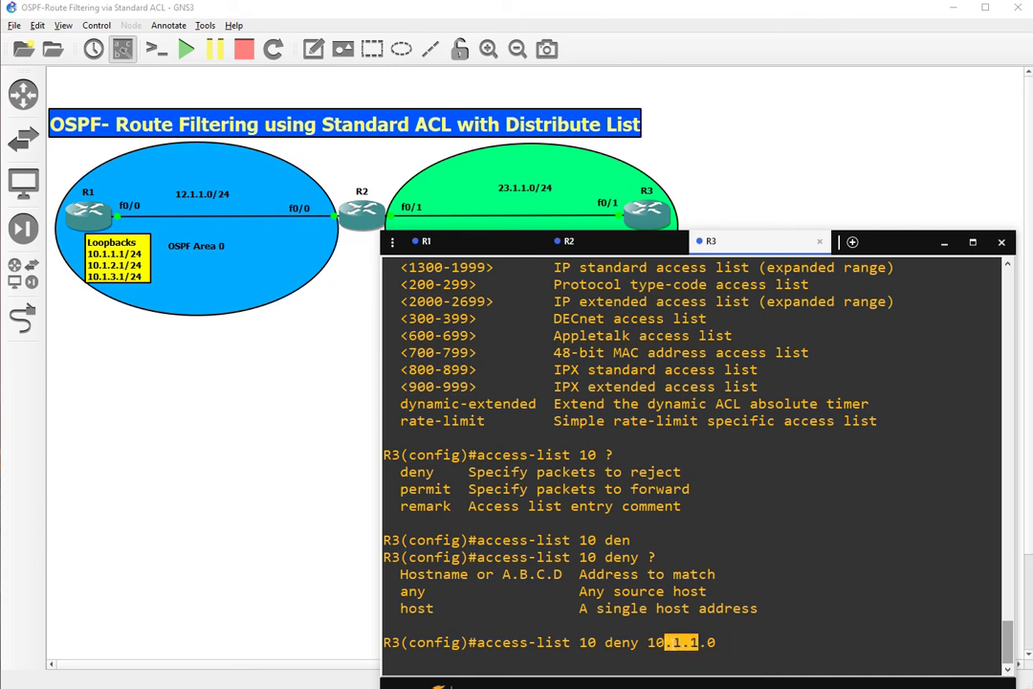
{"action": "left_click_drag", "start_coordinate": [665, 643], "coordinate": [647, 642]}
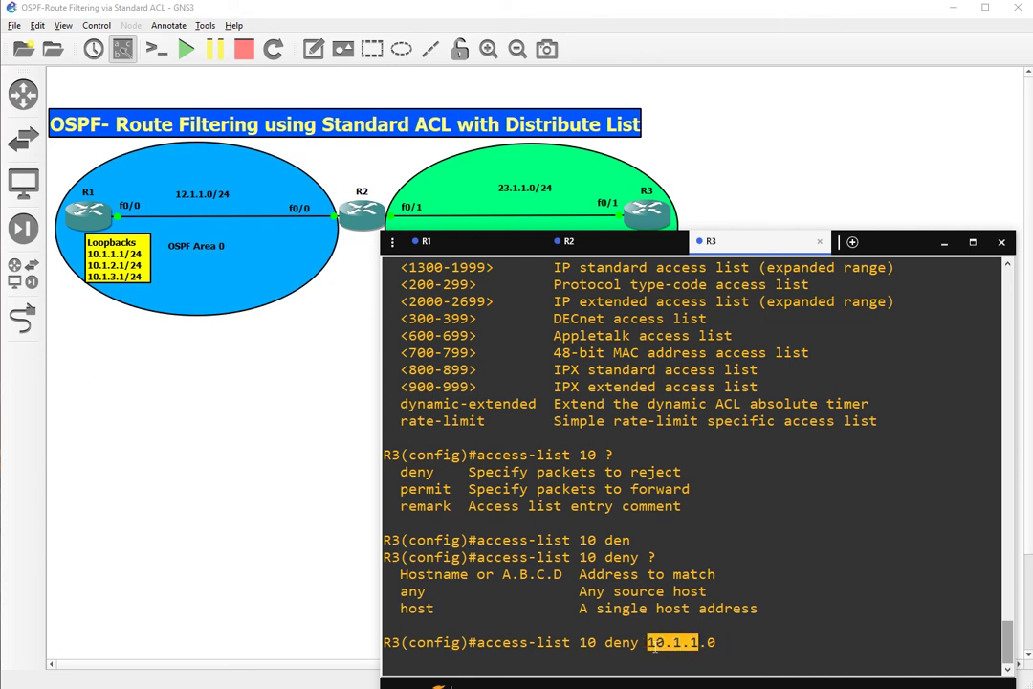
{"action": "left_click", "coordinate": [752, 643]}
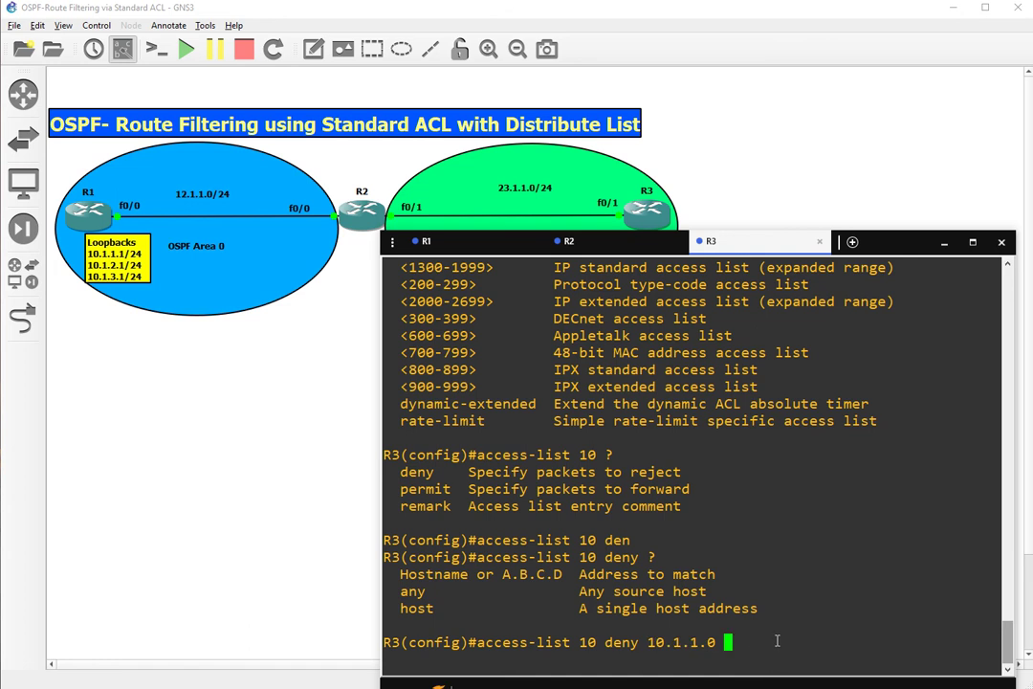
{"action": "type", "text": "?0."}
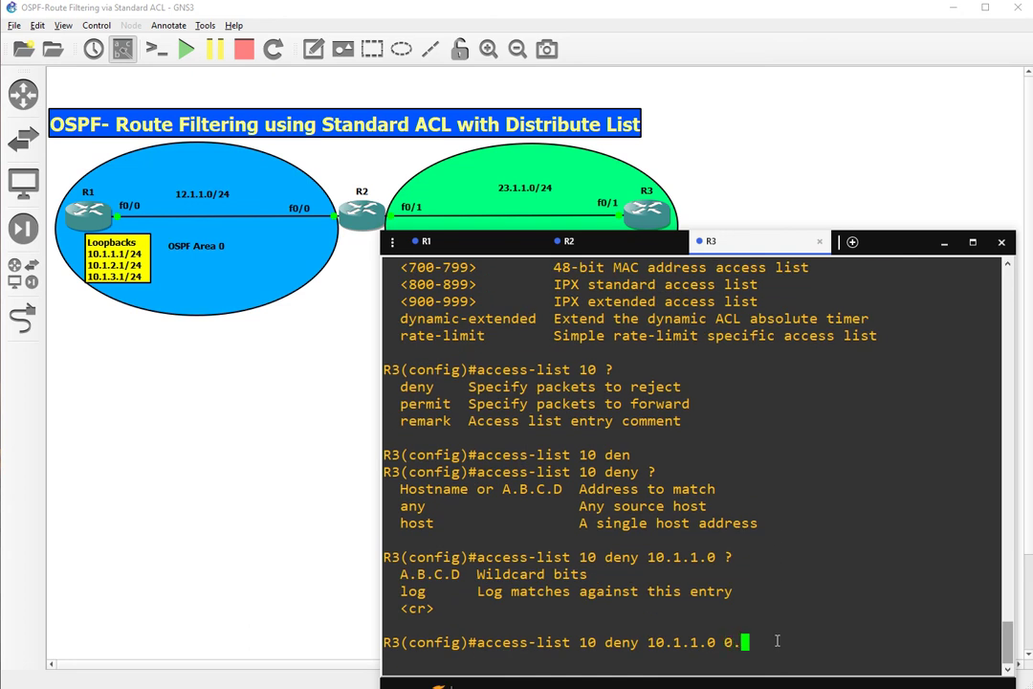
{"action": "type", "text": "0.0.255 ?"}
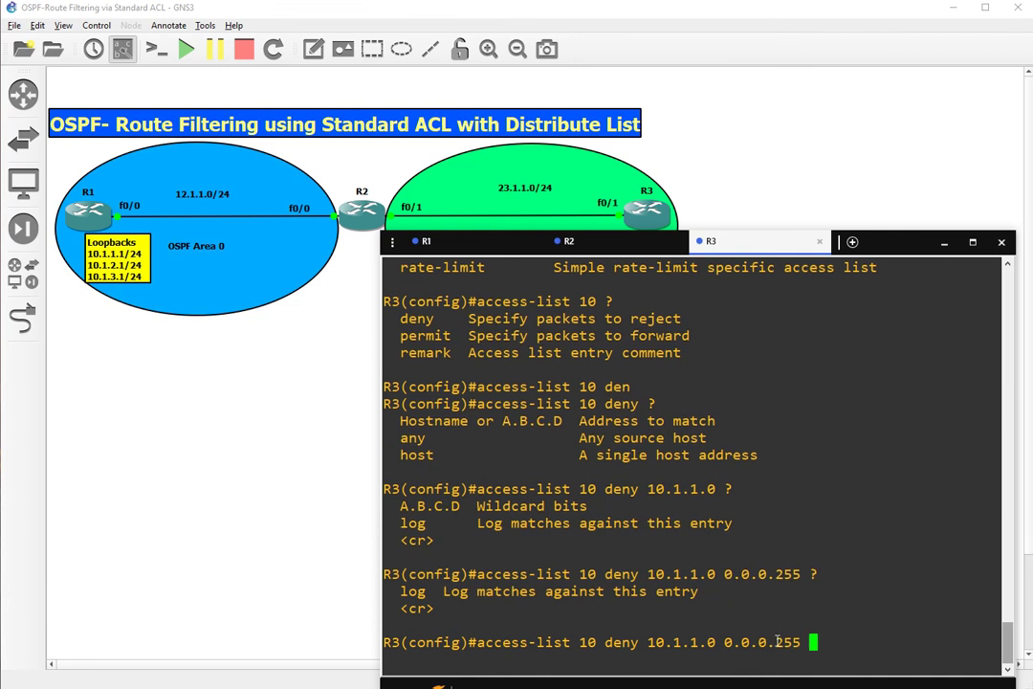
{"action": "key", "text": "Return"}
- Add a 'permit any' entry to access list 10 on R3
{"action": "type", "text": "acce"}
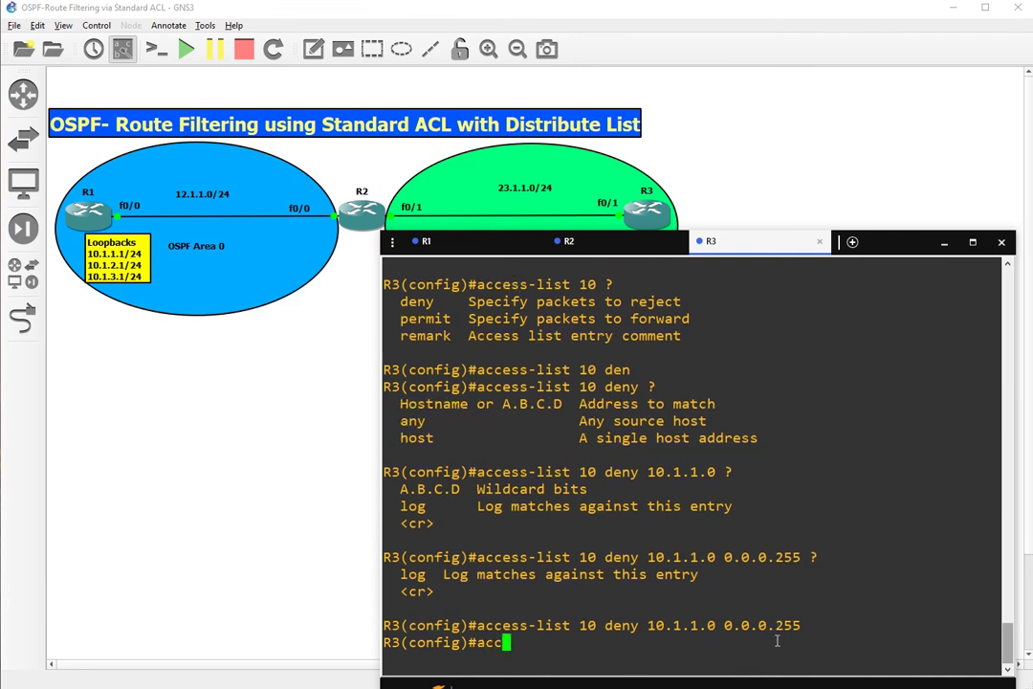
{"action": "key", "text": "Tab"}
{"action": "type", "text": "10 "}
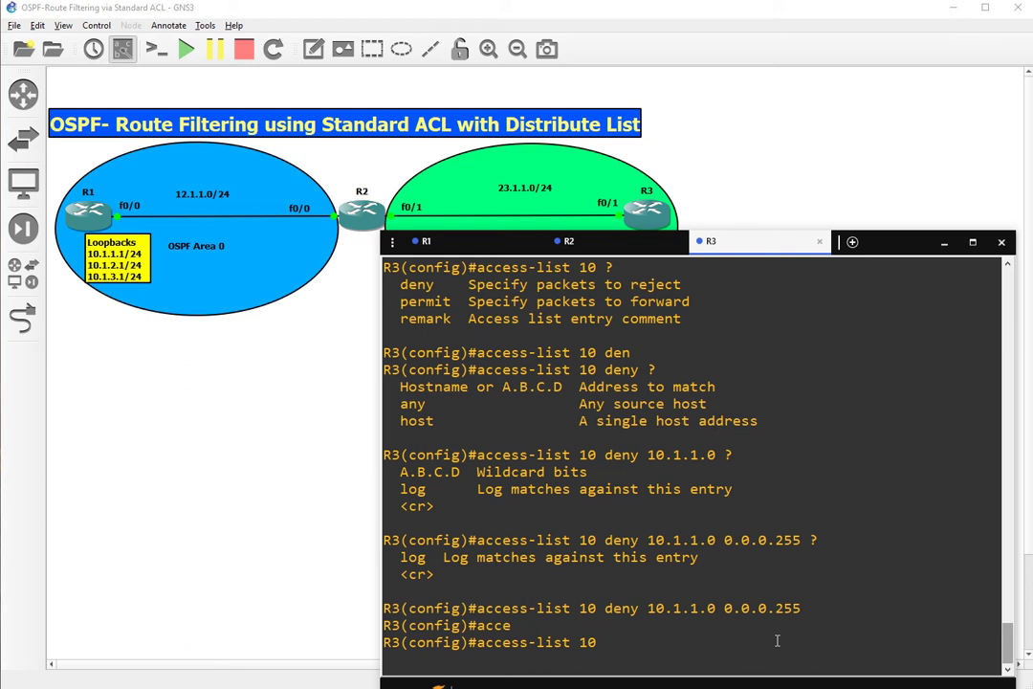
{"action": "type", "text": "?"}
{"action": "type", "text": "per"}
{"action": "key", "text": "Tab"}
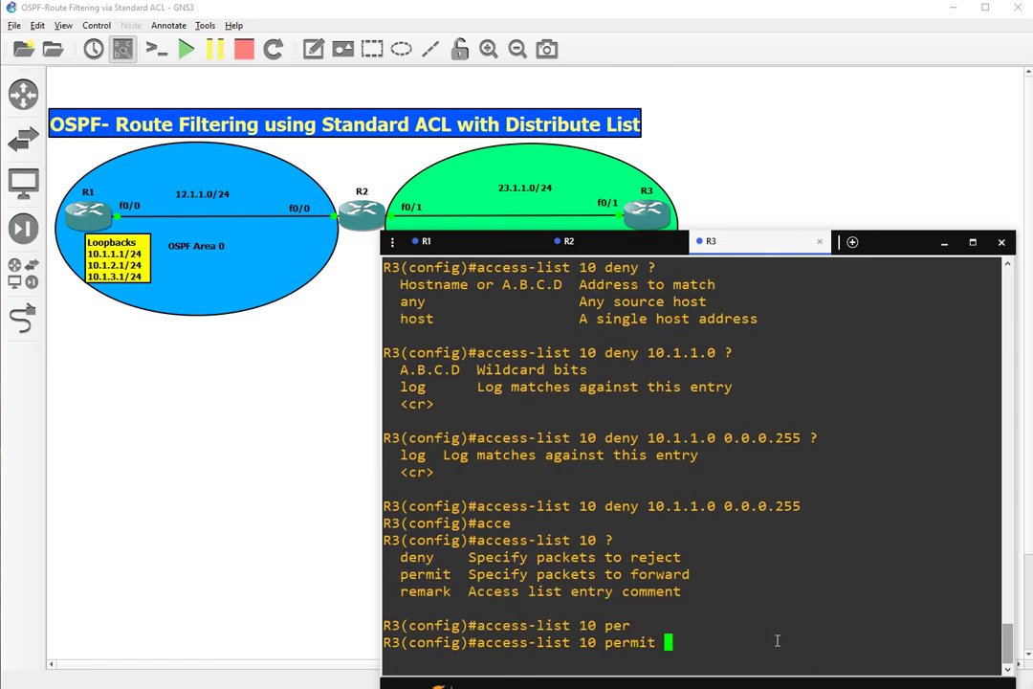
{"action": "type", "text": "?"}
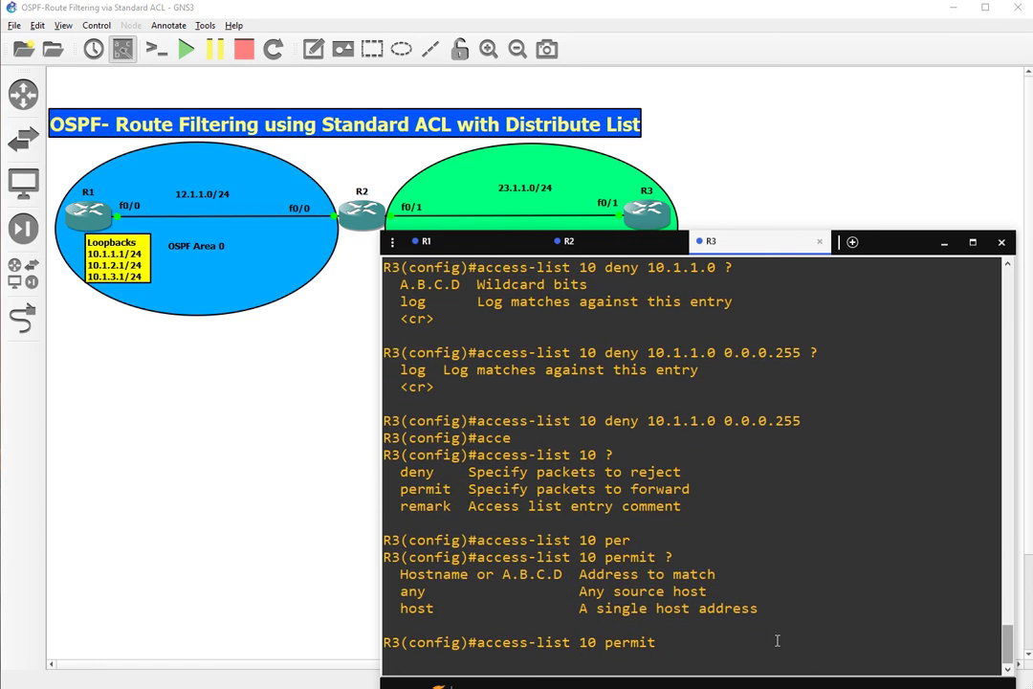
{"action": "type", "text": "any"}
{"action": "key", "text": "Return"}
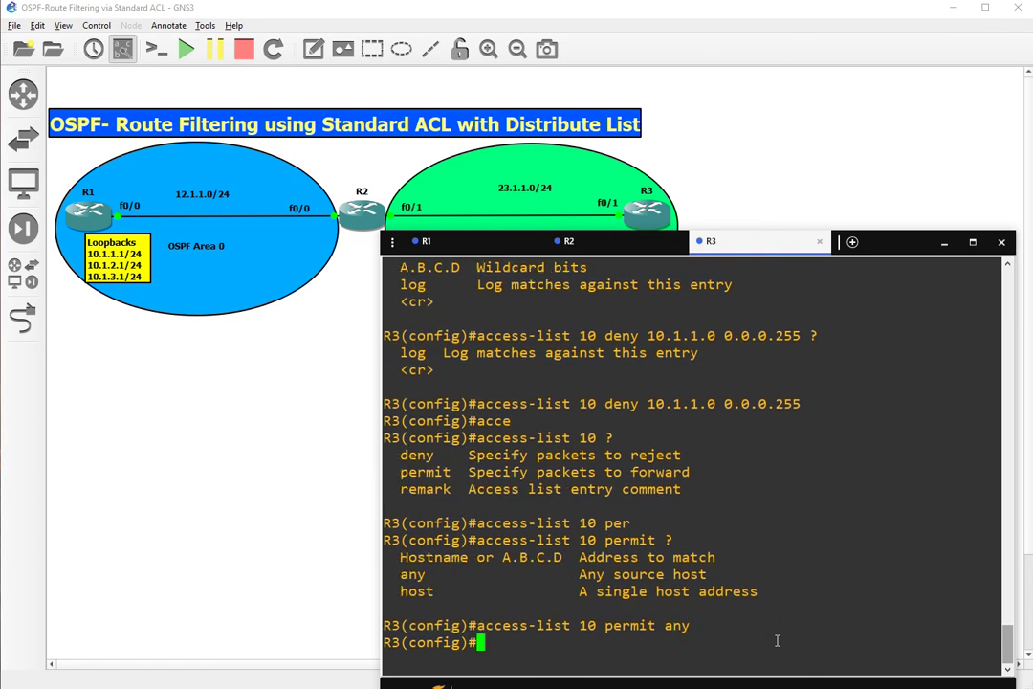
- Verify with 'do sh access-lists' that list 10 has 10 deny 10.1.1.0 and 20 permit any
{"action": "type", "text": "do sh acces"}
{"action": "key", "text": "Tab"}
{"action": "type", "text": "-l"}
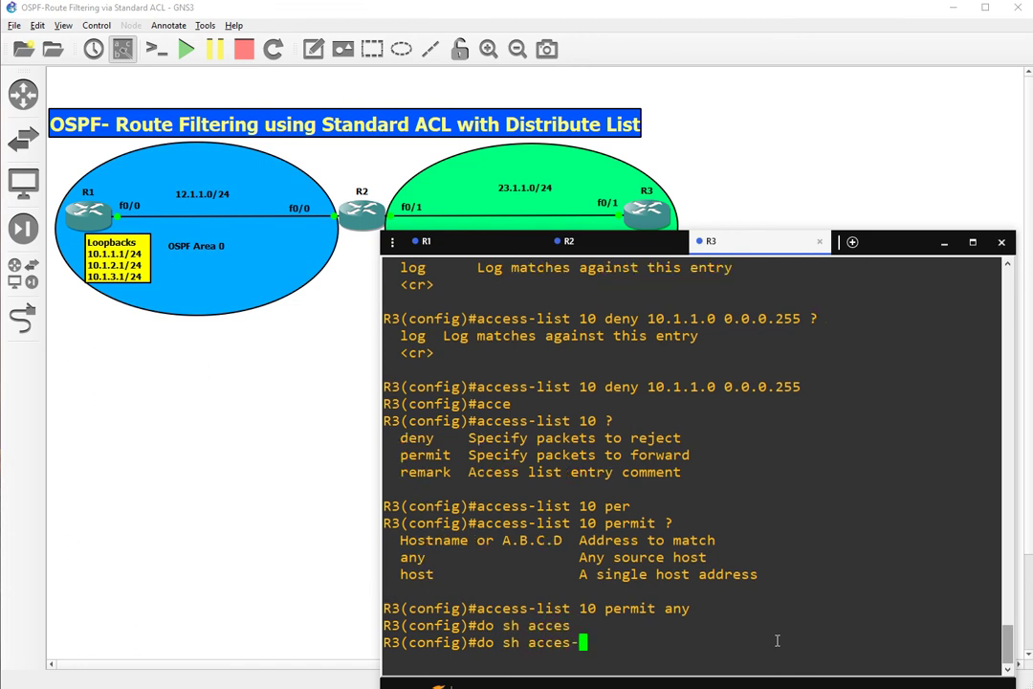
{"action": "key", "text": "Tab"}
{"action": "key", "text": "Return"}
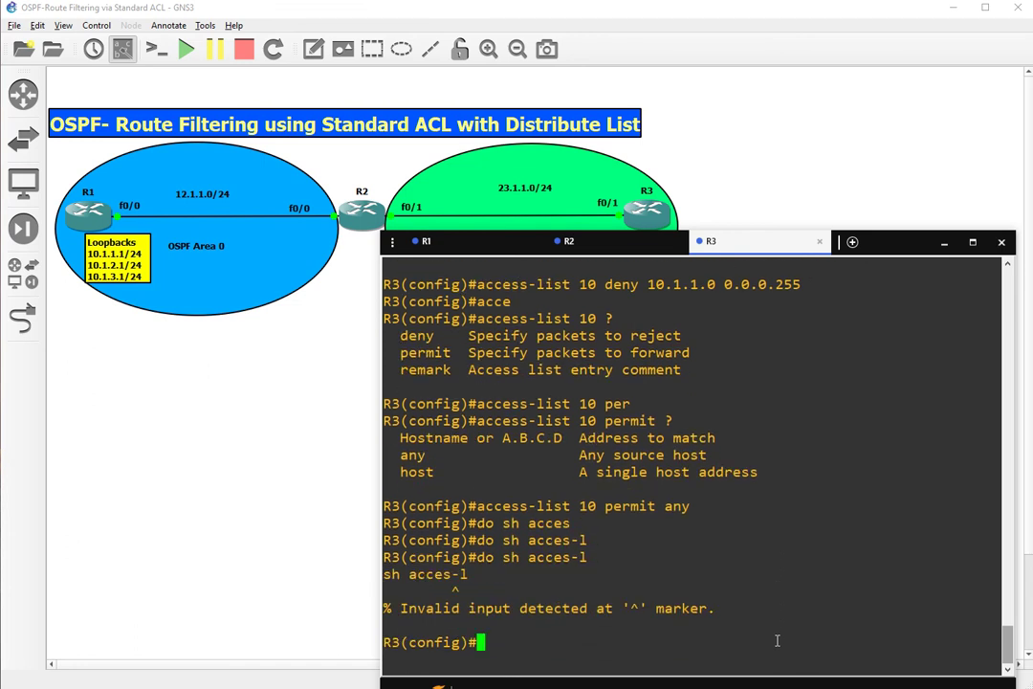
{"action": "key", "text": "Up"}
{"action": "key", "text": "Left"}
{"action": "key", "text": "Left"}
{"action": "key", "text": "Left"}
{"action": "type", "text": "s"}
{"action": "key", "text": "Return"}
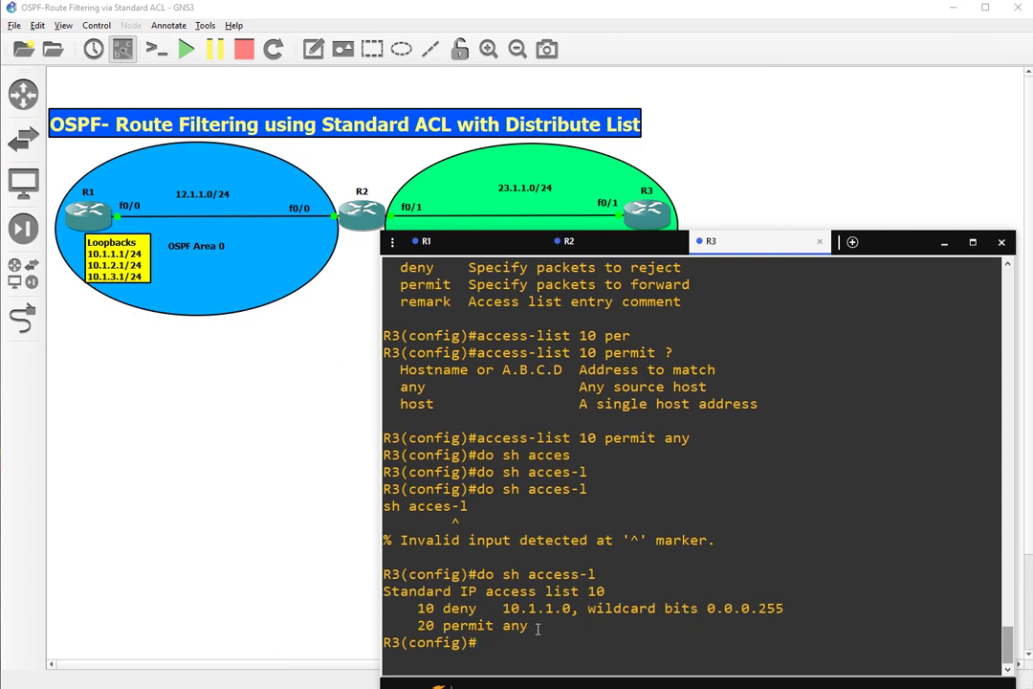
{"action": "left_click_drag", "start_coordinate": [537, 628], "coordinate": [385, 590]}
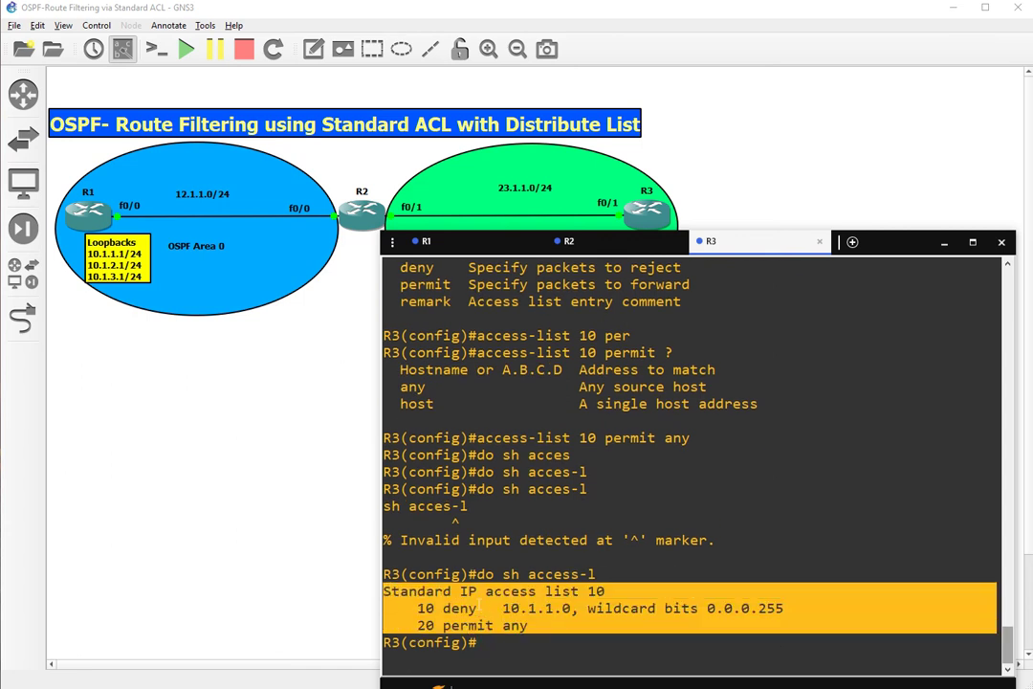
{"action": "mouse_move", "coordinate": [725, 248]}
{"action": "left_mouse_down"}
{"action": "mouse_move", "coordinate": [738, 278]}
{"action": "mouse_move", "coordinate": [737, 260]}
{"action": "left_mouse_up"}
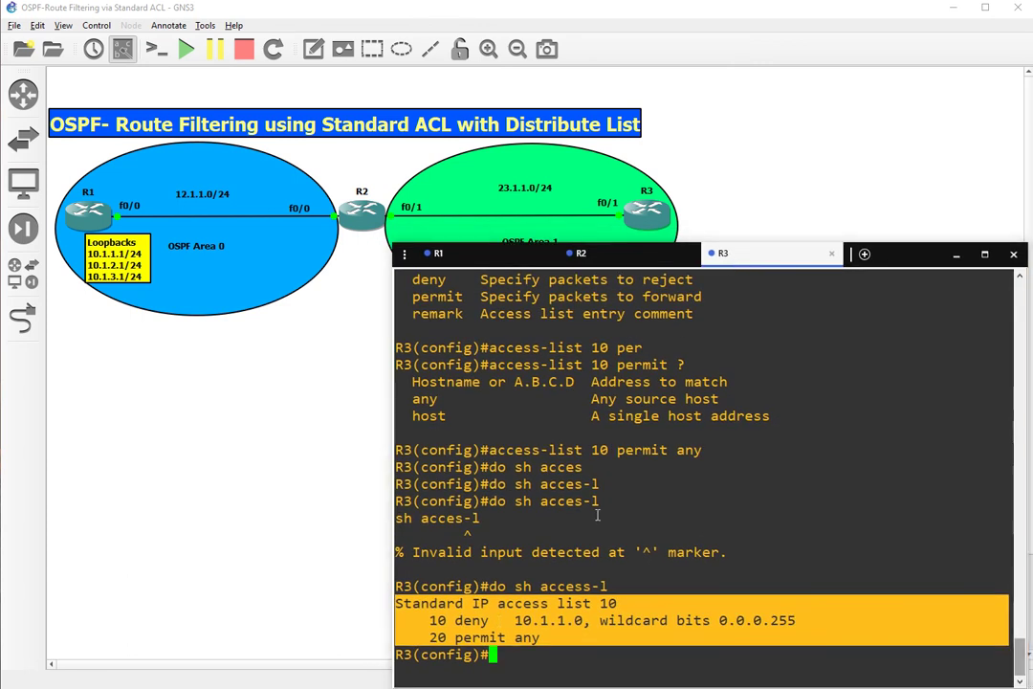
{"action": "left_click", "coordinate": [675, 652]}
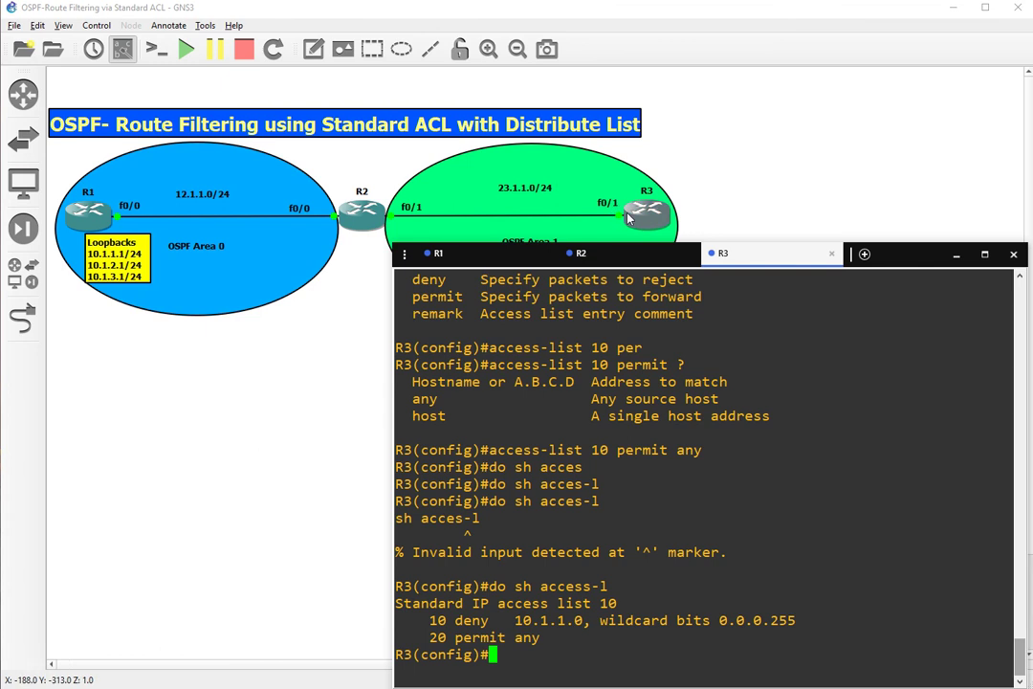
- Under router ospf 3, apply 'distribute-list 10 in' to filter incoming routing updates
{"action": "type", "text": "router"}
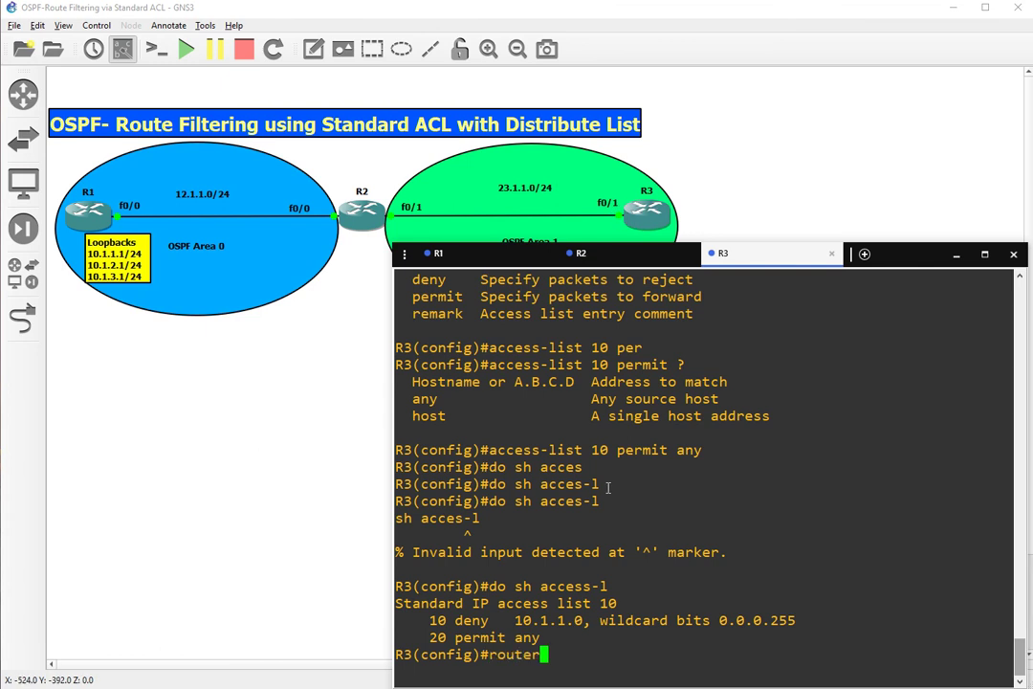
{"action": "type", "text": " ospf 3"}
{"action": "key", "text": "Return"}
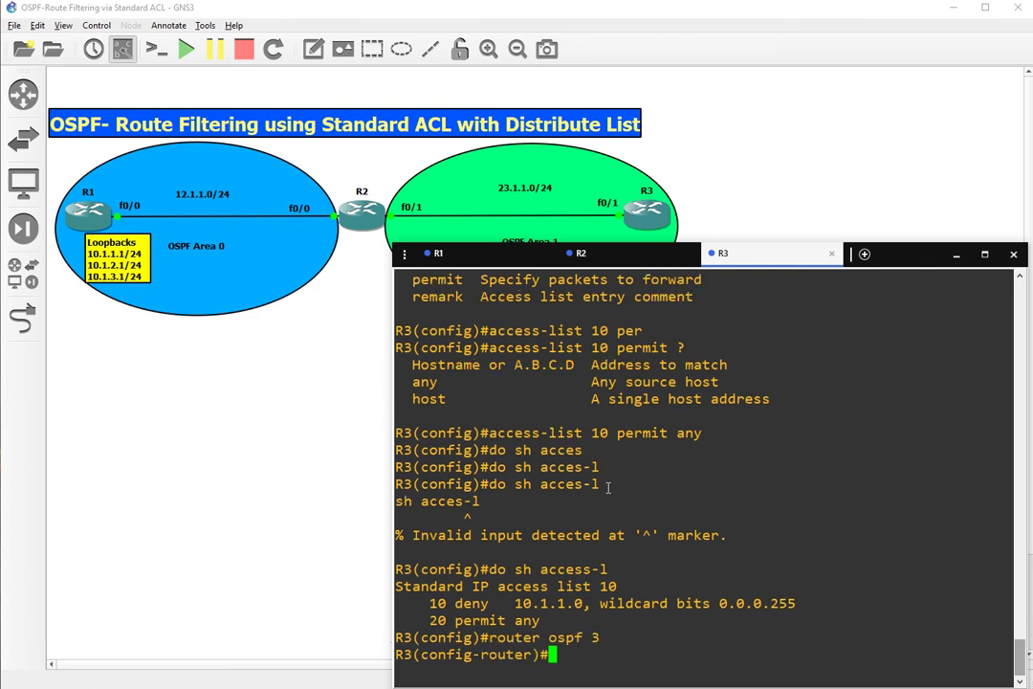
{"action": "type", "text": "distri"}
{"action": "key", "text": "Tab"}
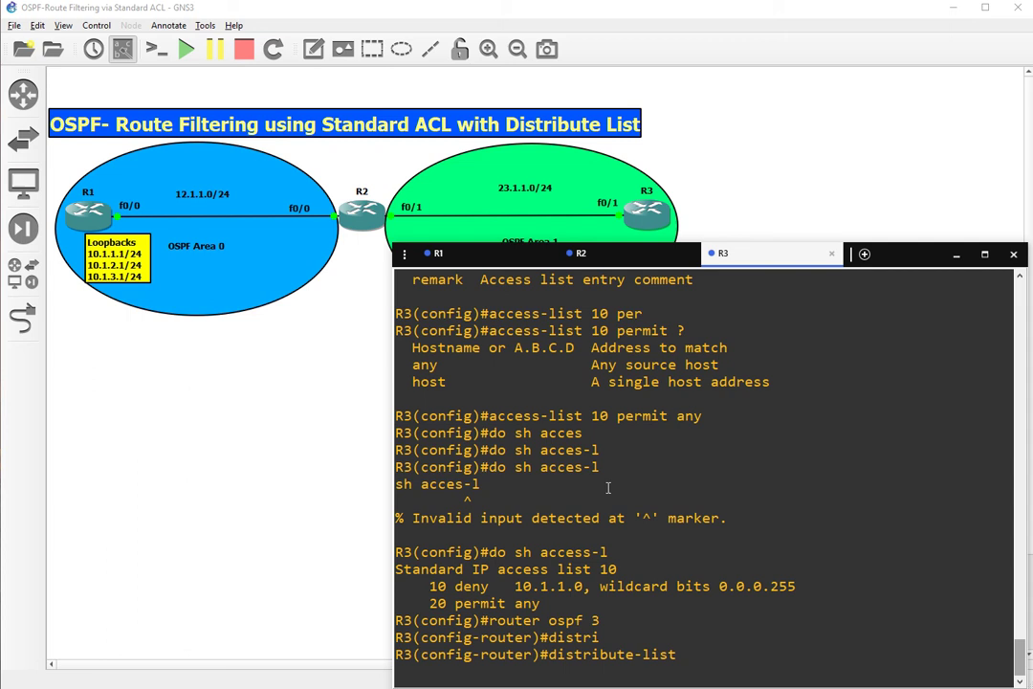
{"action": "type", "text": "?"}
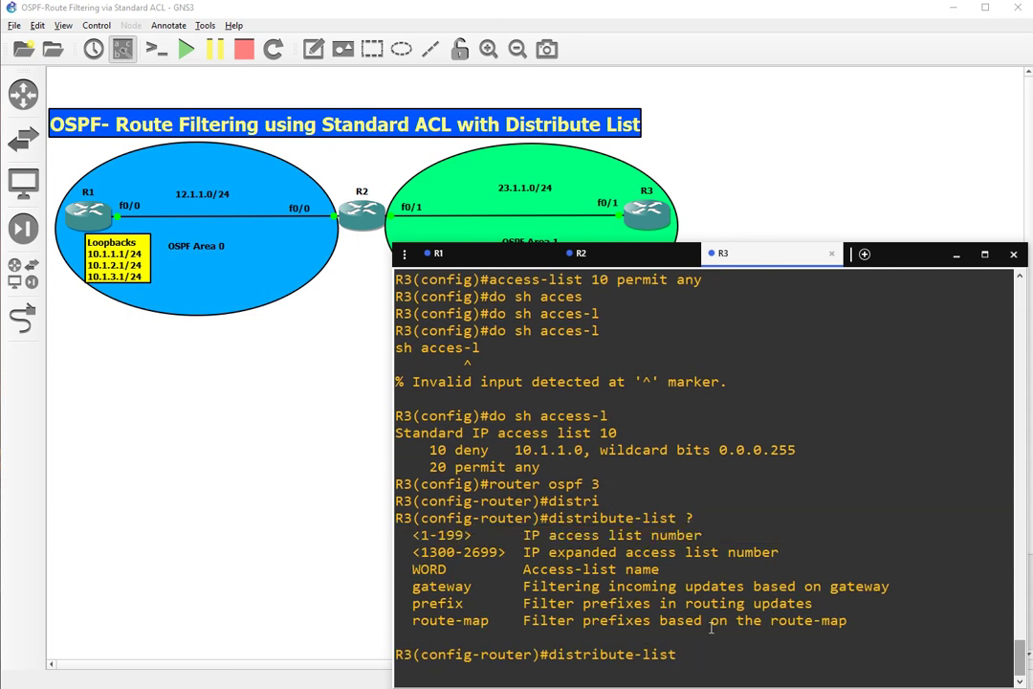
{"action": "type", "text": "10 ?"}
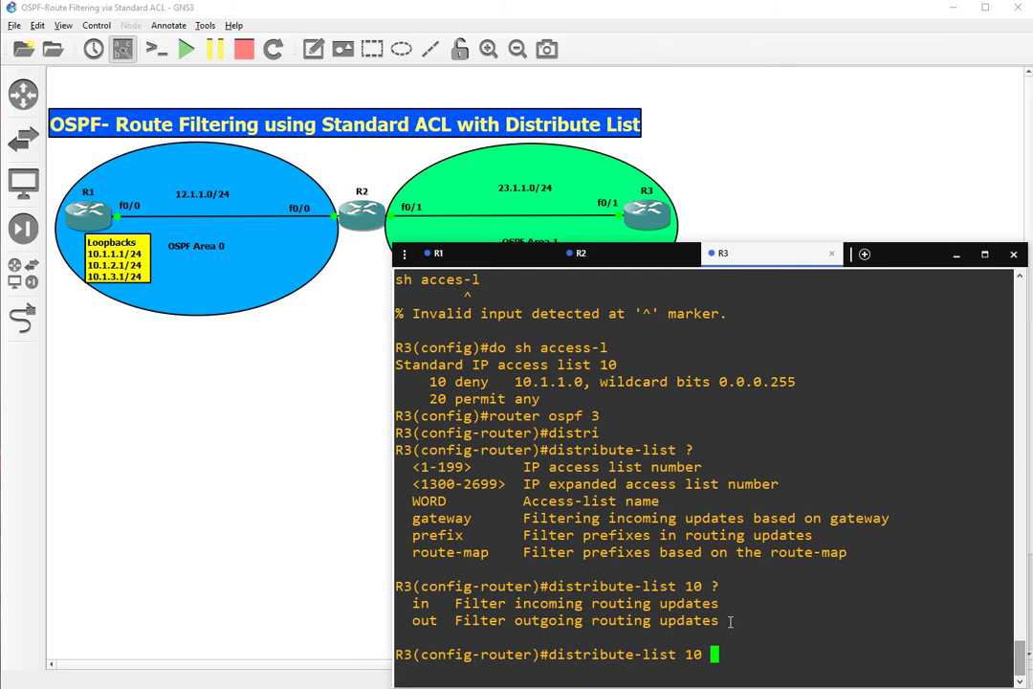
{"action": "left_click_drag", "start_coordinate": [730, 621], "coordinate": [402, 603]}
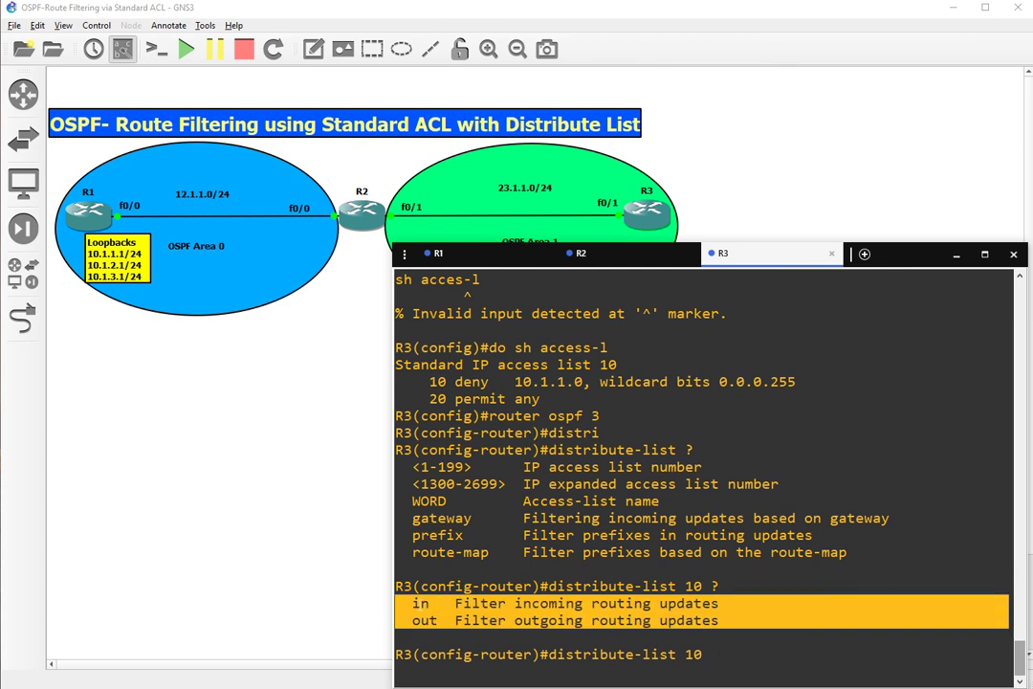
{"action": "left_click", "coordinate": [408, 604]}
{"action": "left_click_drag", "start_coordinate": [409, 604], "coordinate": [633, 604]}
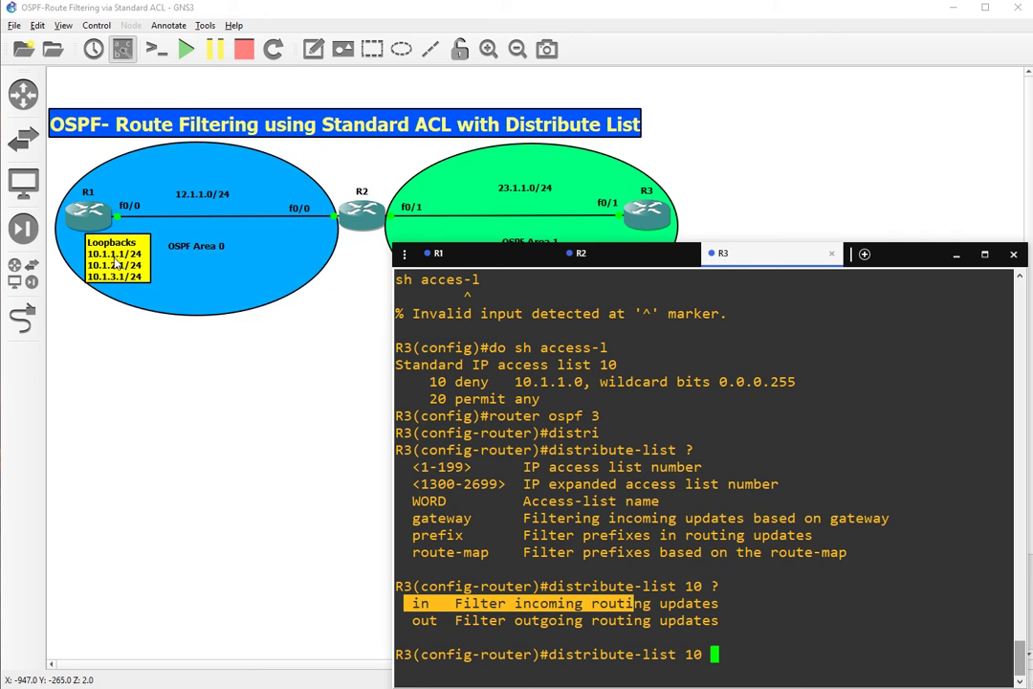
{"action": "left_click", "coordinate": [715, 658]}
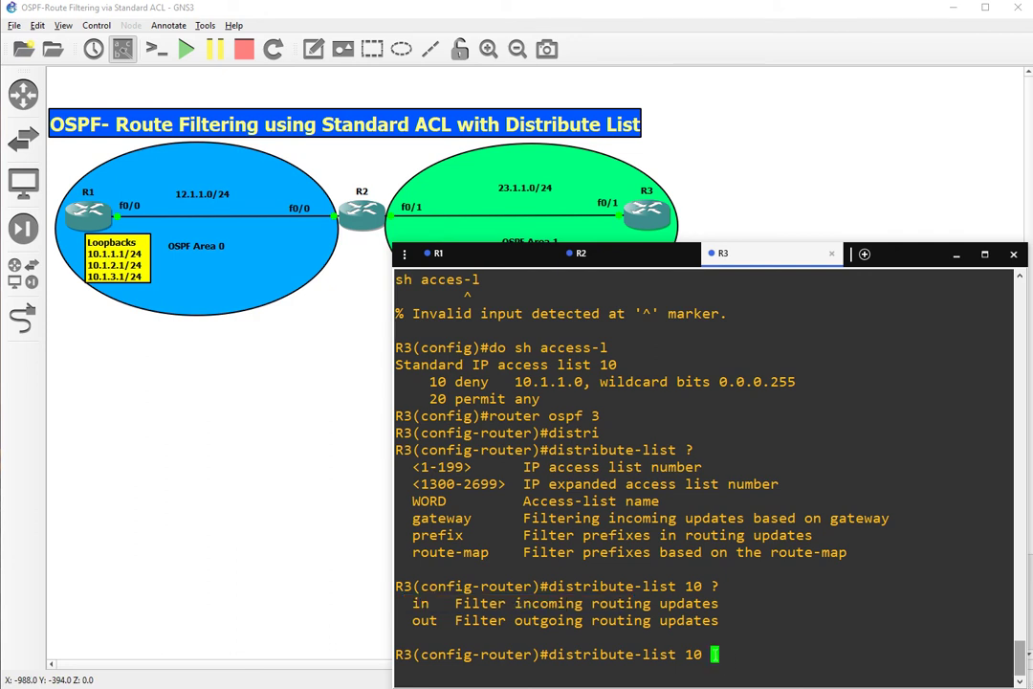
{"action": "type", "text": "in ?"}
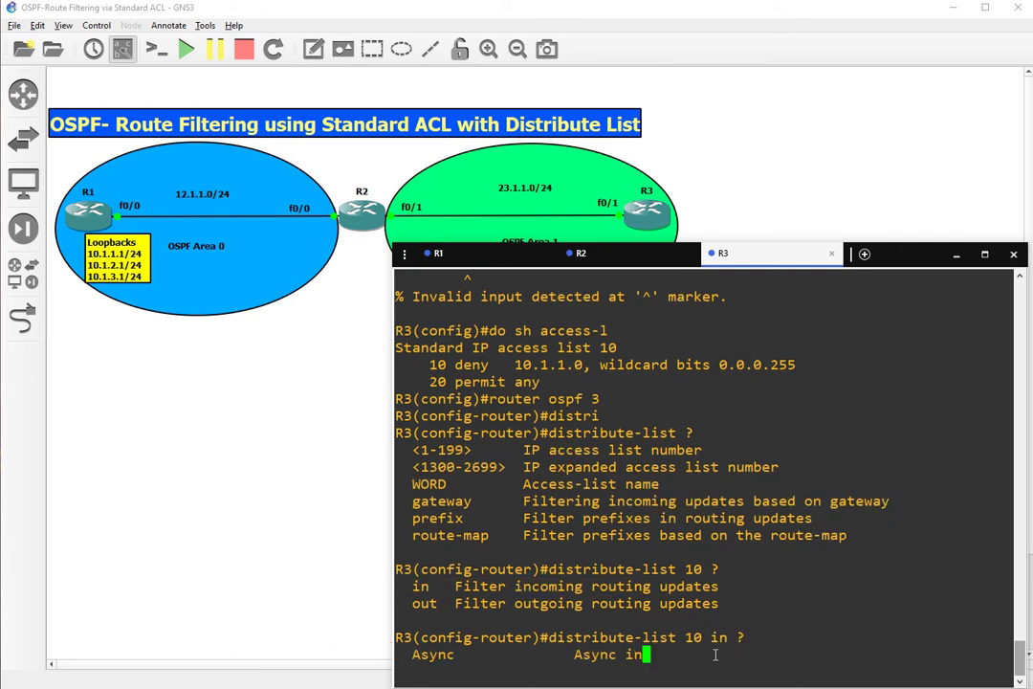
{"action": "key", "text": "BackSpace"}
{"action": "type", "text": "q"}
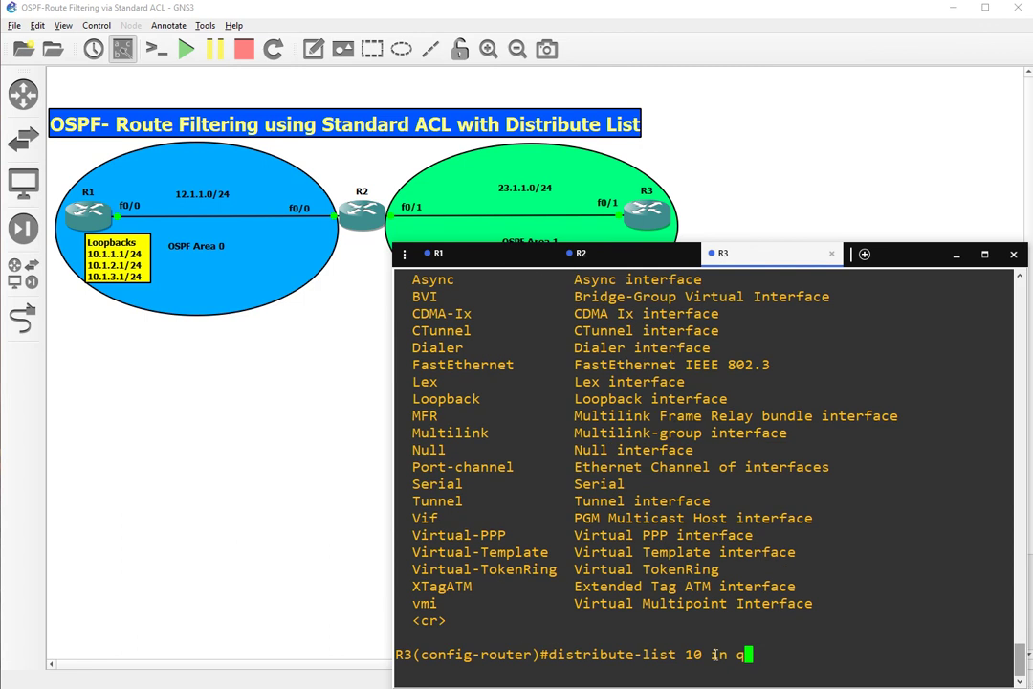
{"action": "key", "text": "BackSpace"}
{"action": "key", "text": "Return"}
- Leave configuration mode and save R3's running configuration with 'wr'
{"action": "type", "text": "end"}
{"action": "key", "text": "Return"}
{"action": "type", "text": "wr"}
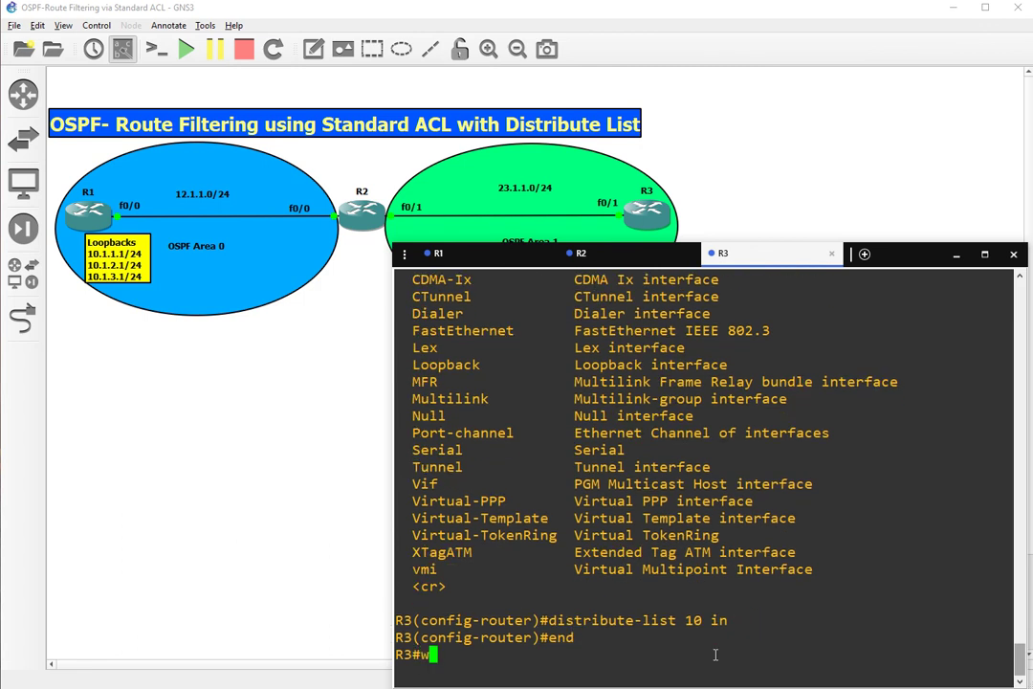
{"action": "key", "text": "Return"}
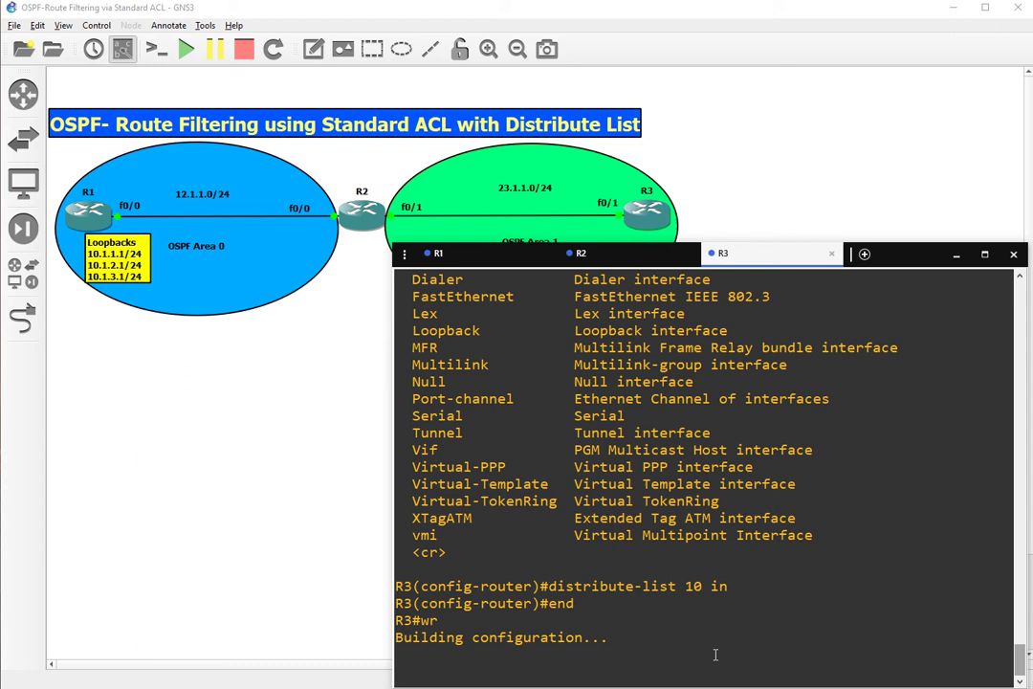
- Show R3's access lists, confirming 1 match on the 10.1.1.0 deny entry
{"action": "type", "text": "sh"}
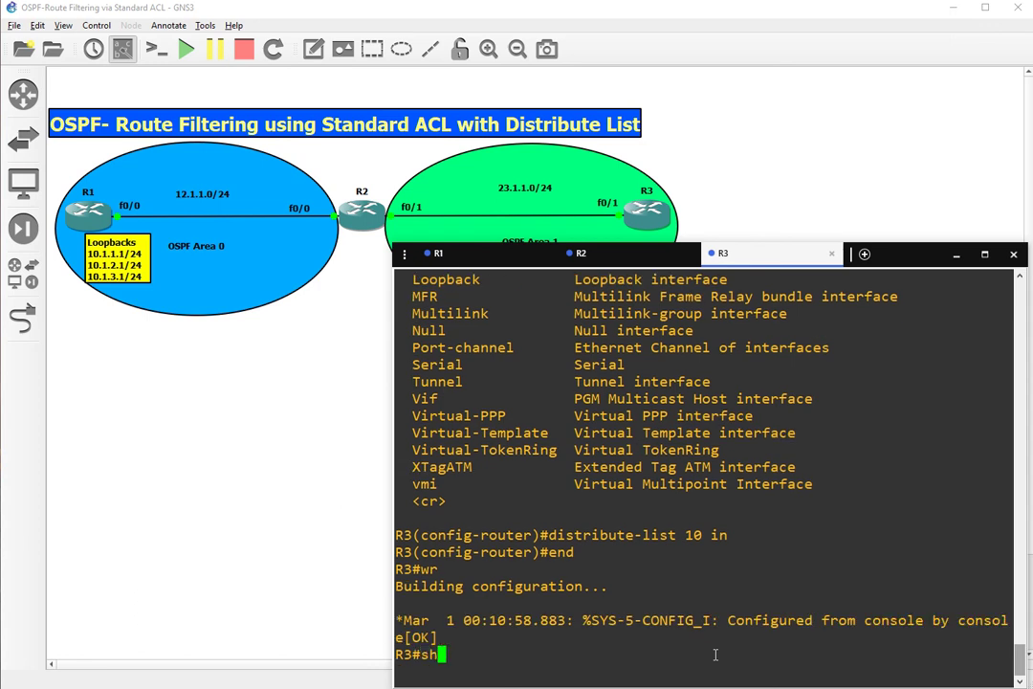
{"action": "type", "text": " ip acce"}
{"action": "key", "text": "Tab"}
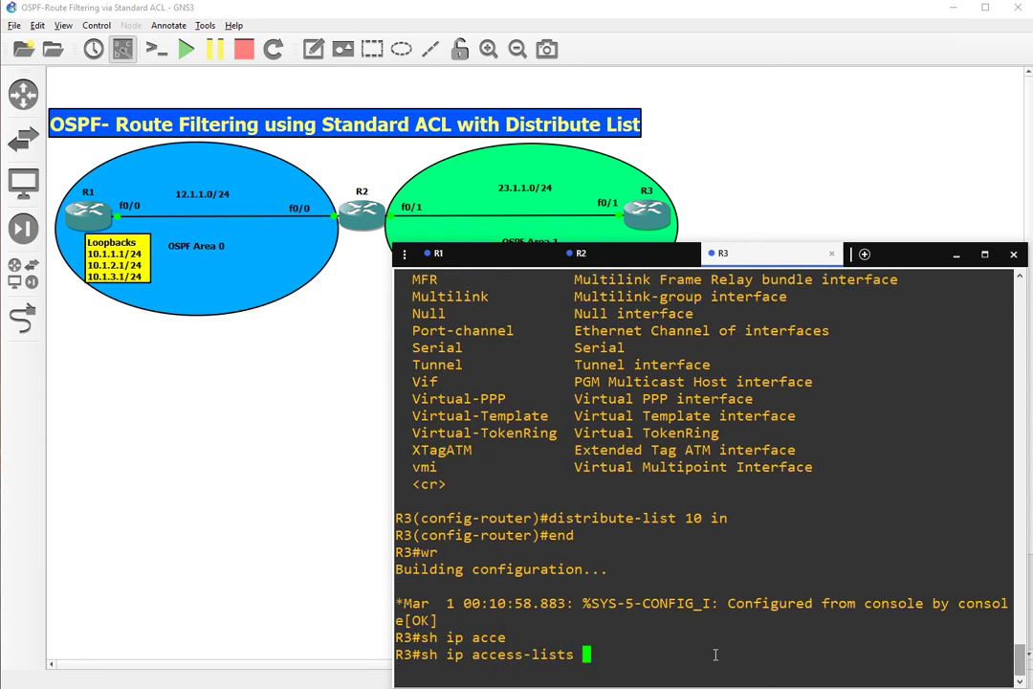
{"action": "key", "text": "Return"}
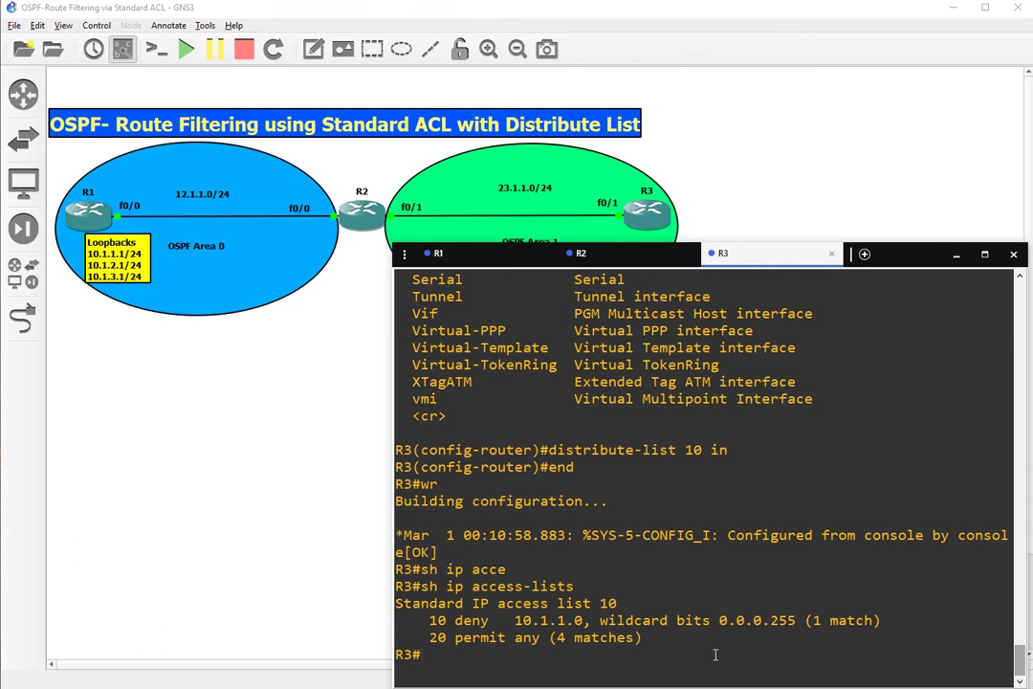
- Check R3's routing table: 10.1.2.1, 10.1.3.1, 10.1.4.1 present, 10.1.1.1 missing
{"action": "type", "text": "sh ip ro"}
{"action": "key", "text": "Return"}
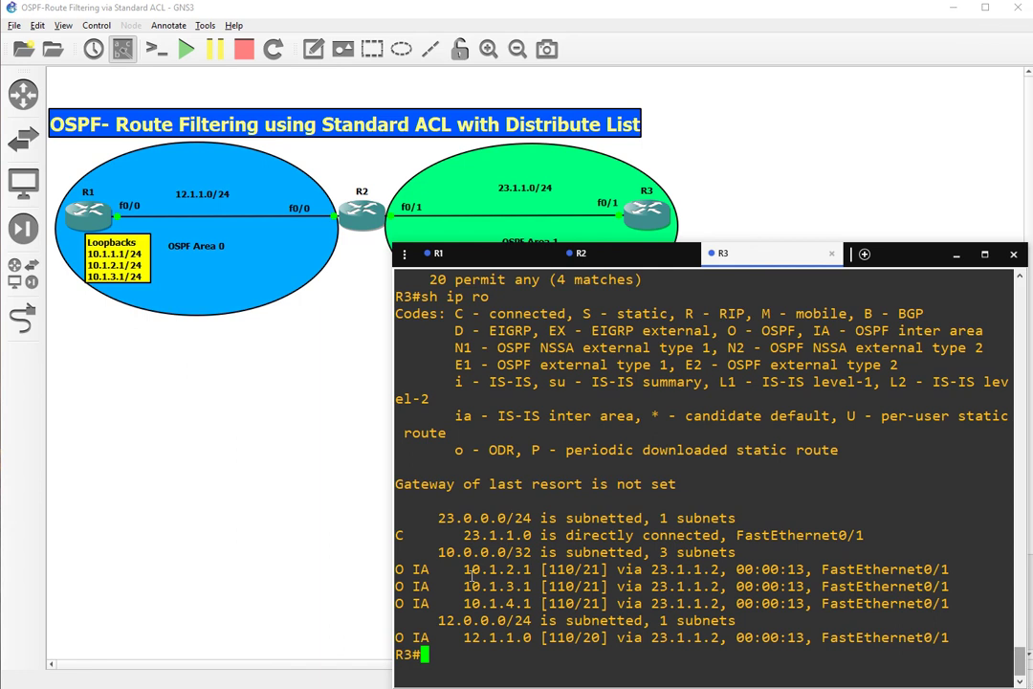
{"action": "left_click_drag", "start_coordinate": [435, 522], "coordinate": [966, 638]}
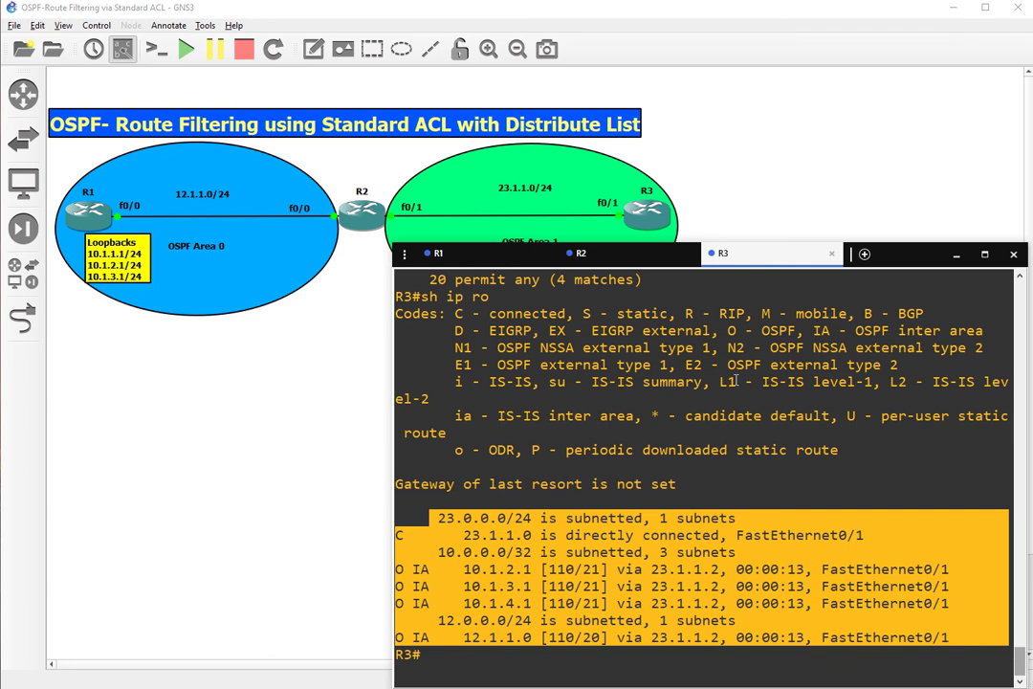
{"action": "left_click", "coordinate": [500, 462]}
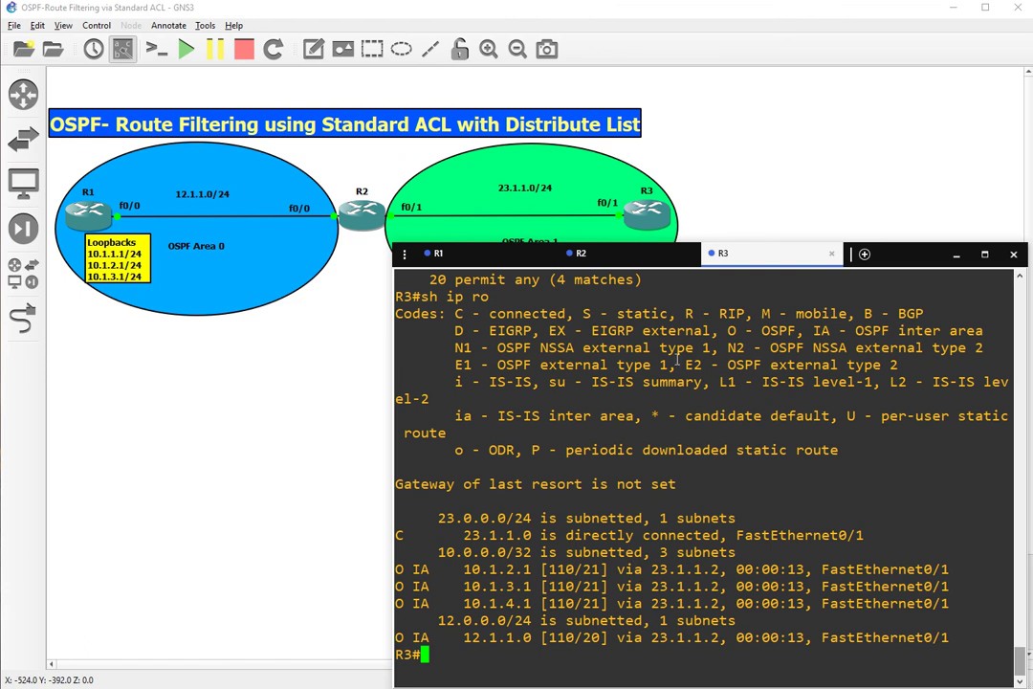
- Ping 10.1.1.1 from R3 (fails, 0%) and from R2 (succeeds, 100%), then return to R3
{"action": "type", "text": "ping "}
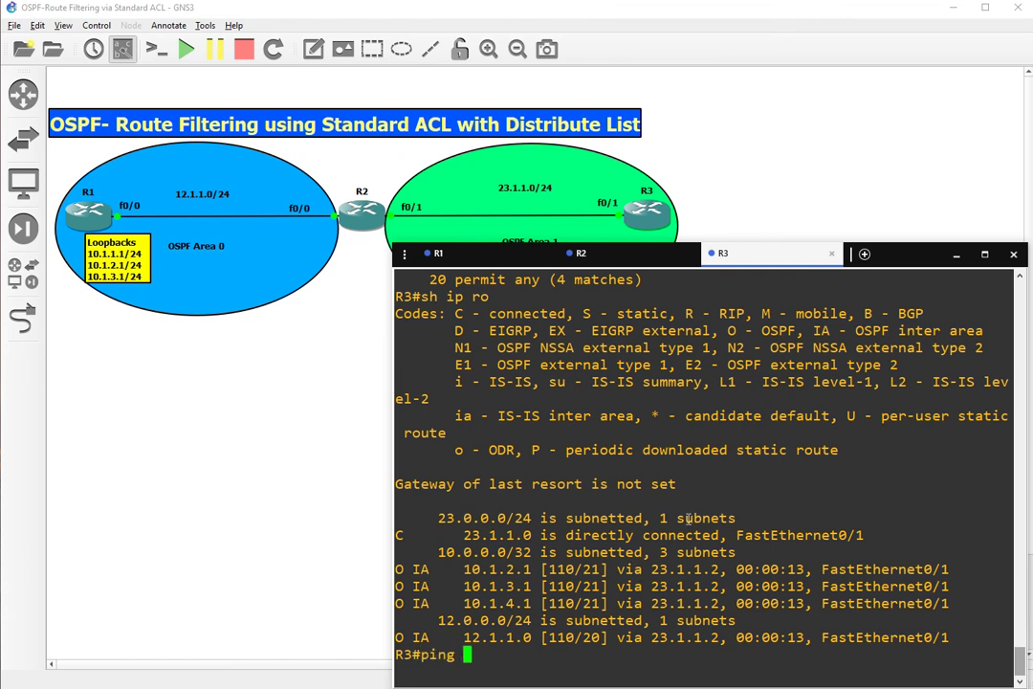
{"action": "type", "text": "10.1.1.1"}
{"action": "key", "text": "Return"}
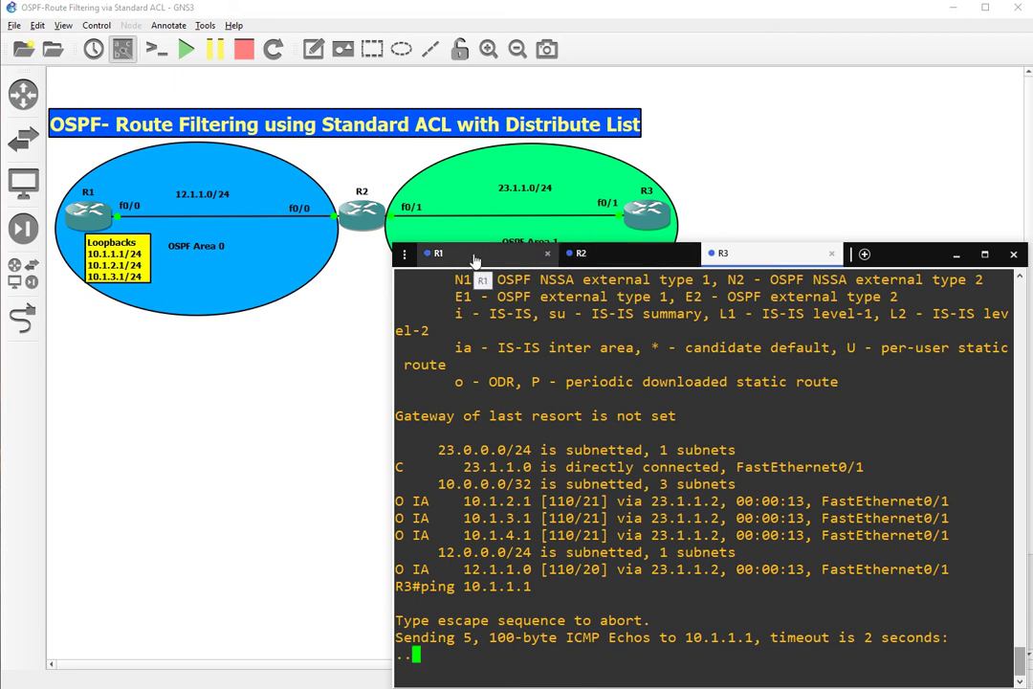
{"action": "left_click", "coordinate": [625, 254]}
{"action": "type", "text": "pin"}
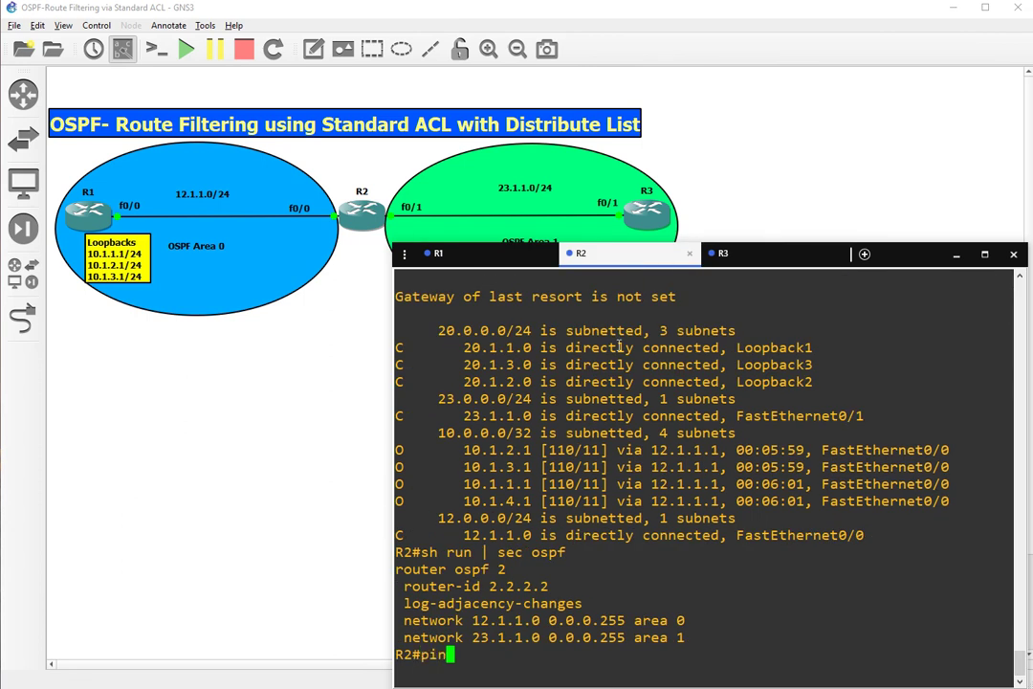
{"action": "type", "text": "g 10.1.1.1"}
{"action": "key", "text": "Return"}
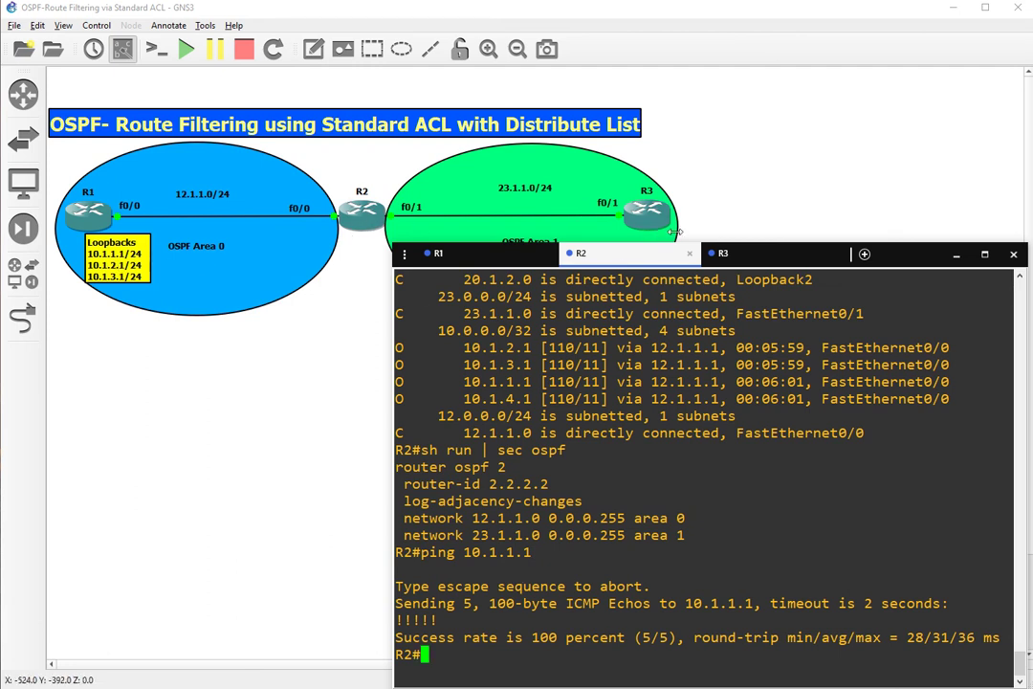
{"action": "left_click", "coordinate": [722, 253]}
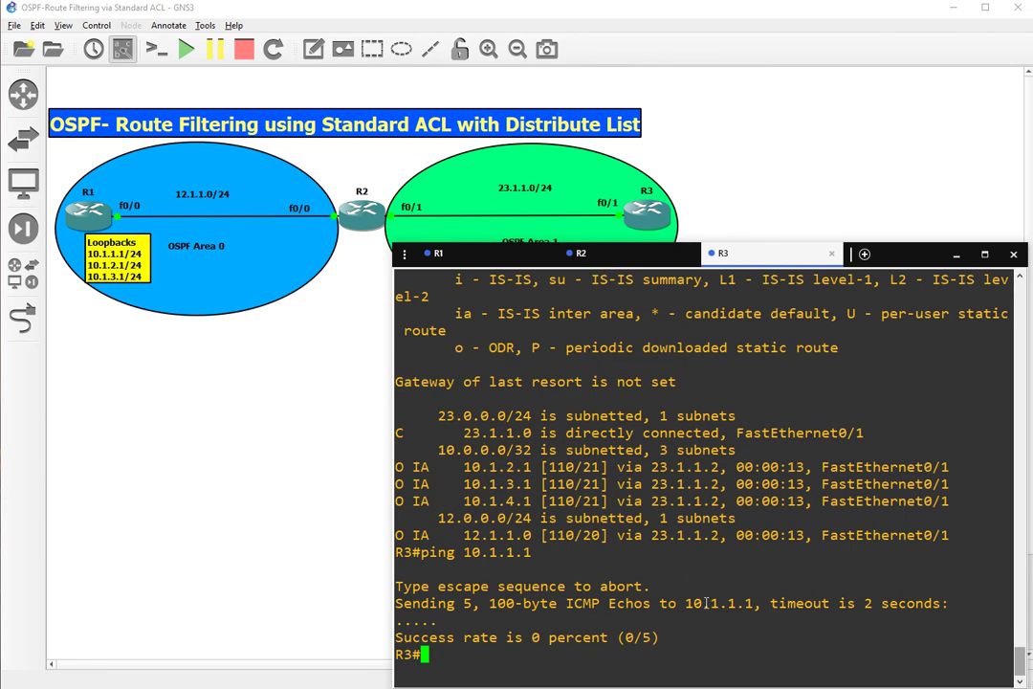
- Ping 10.1.2.1 and 10.1.3.1 from R3, both succeeding 5/5, and move the console up-left
{"action": "key", "text": "Up"}
{"action": "key", "text": "BackSpace"}
{"action": "key", "text": "BackSpace"}
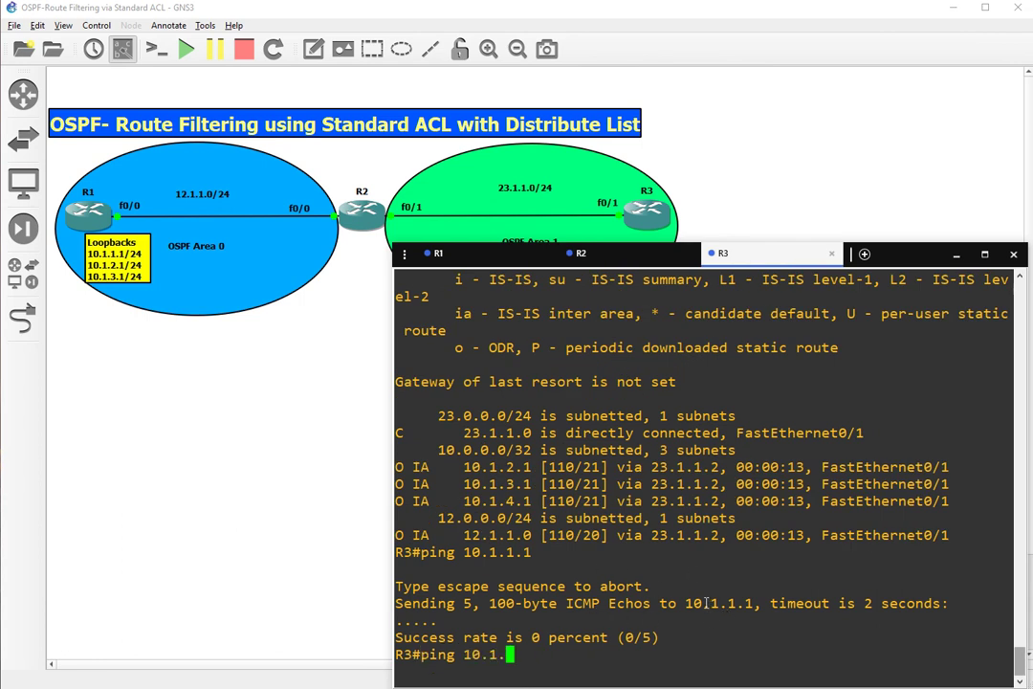
{"action": "type", "text": "2.1"}
{"action": "key", "text": "Return"}
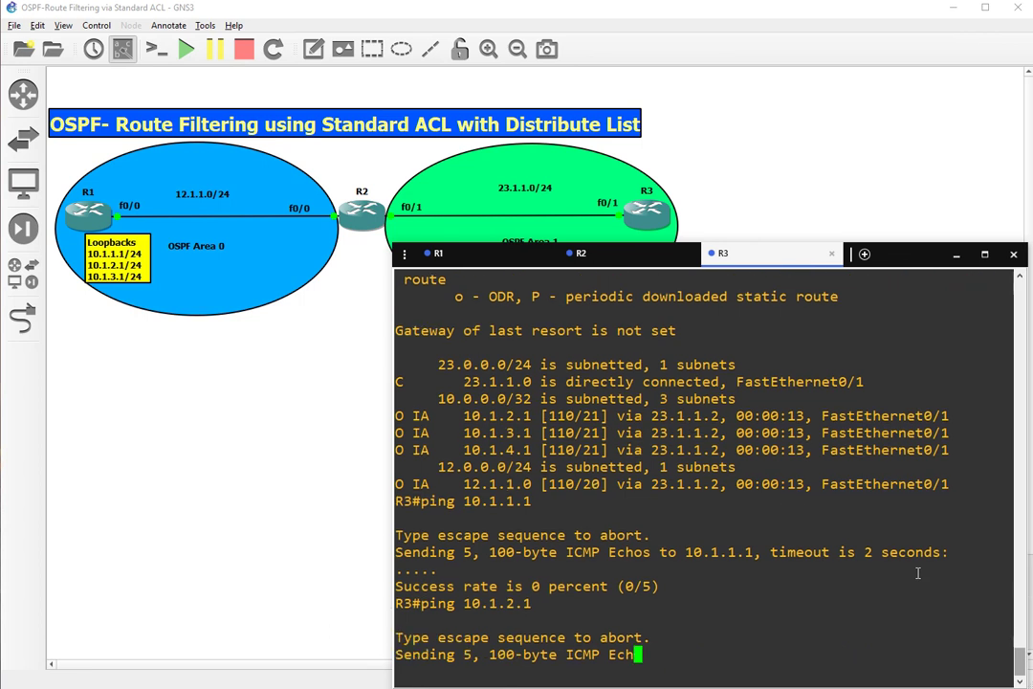
{"action": "key", "text": "Up"}
{"action": "key", "text": "Left"}
{"action": "key", "text": "Left"}
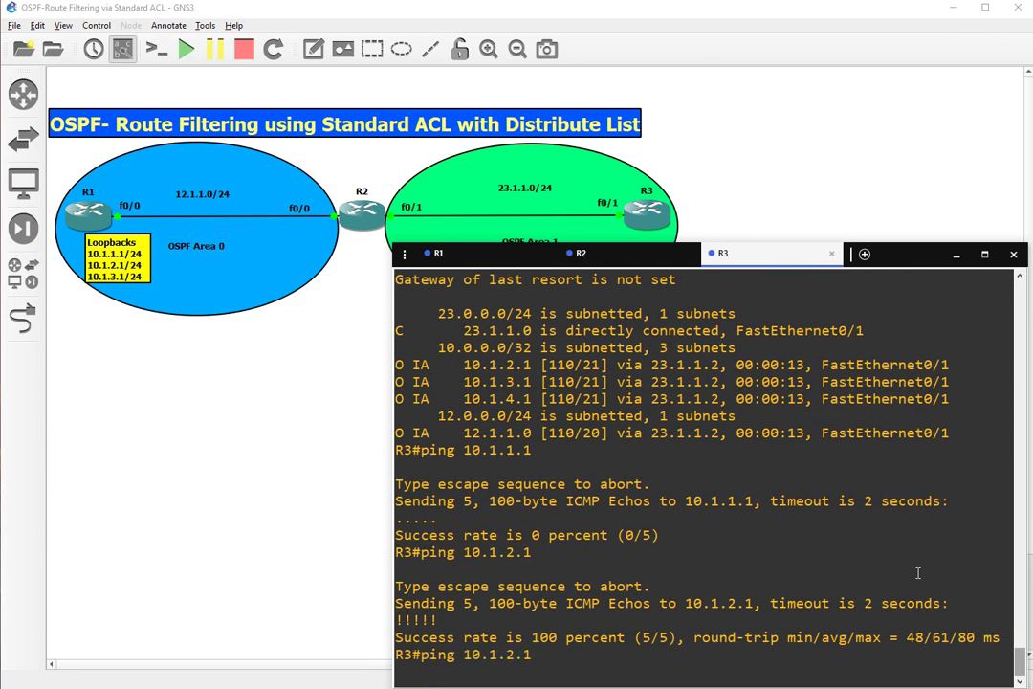
{"action": "type", "text": "3"}
{"action": "key", "text": "Return"}
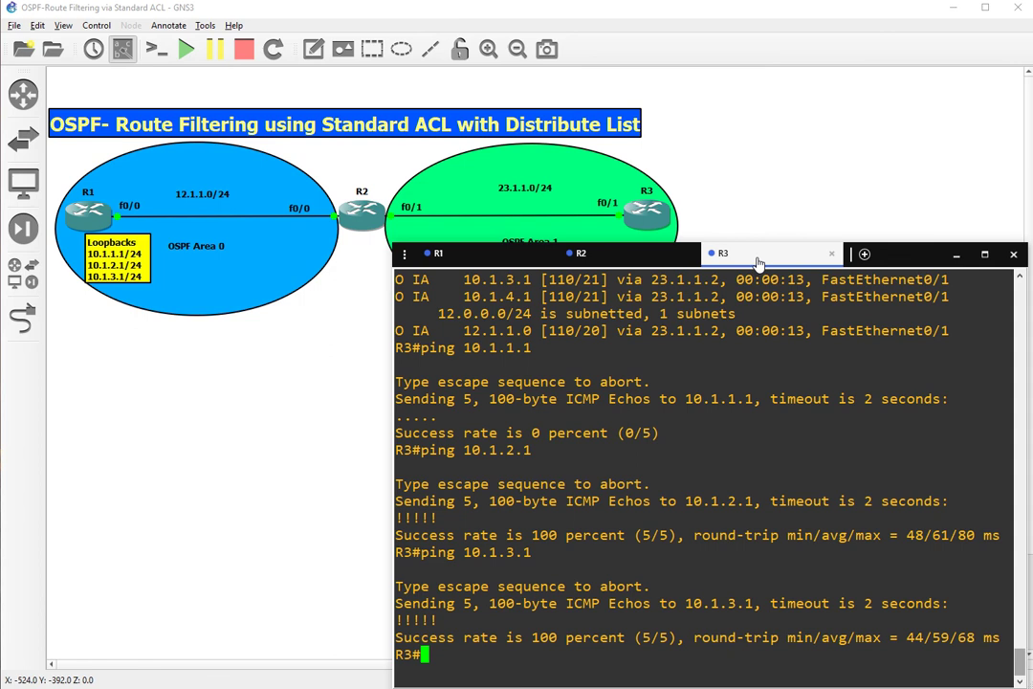
{"action": "left_click_drag", "start_coordinate": [757, 261], "coordinate": [648, 143]}
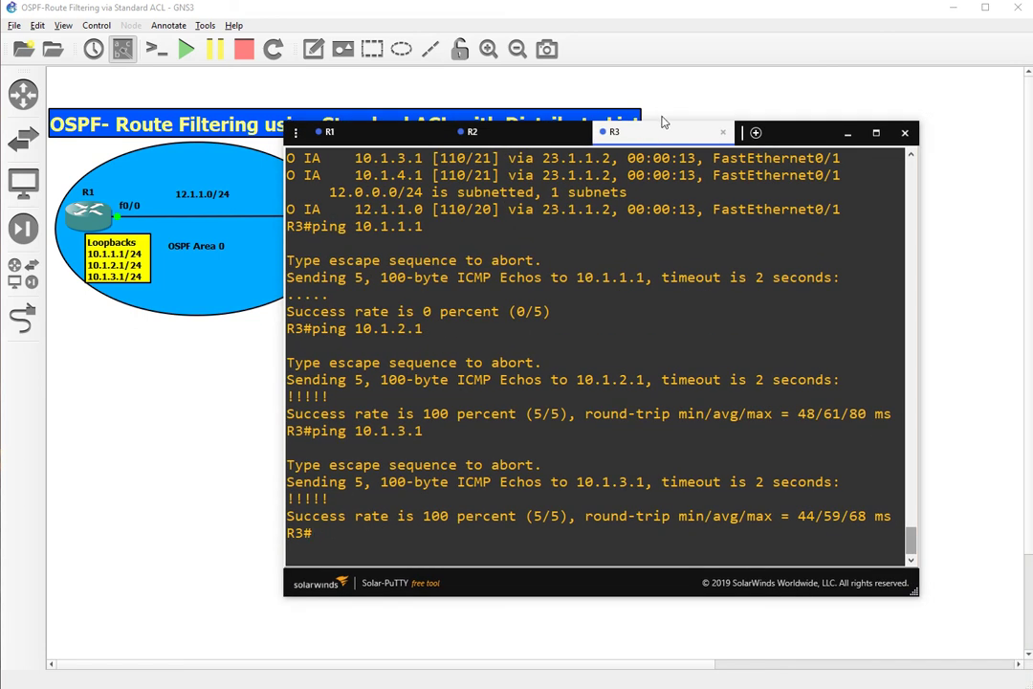